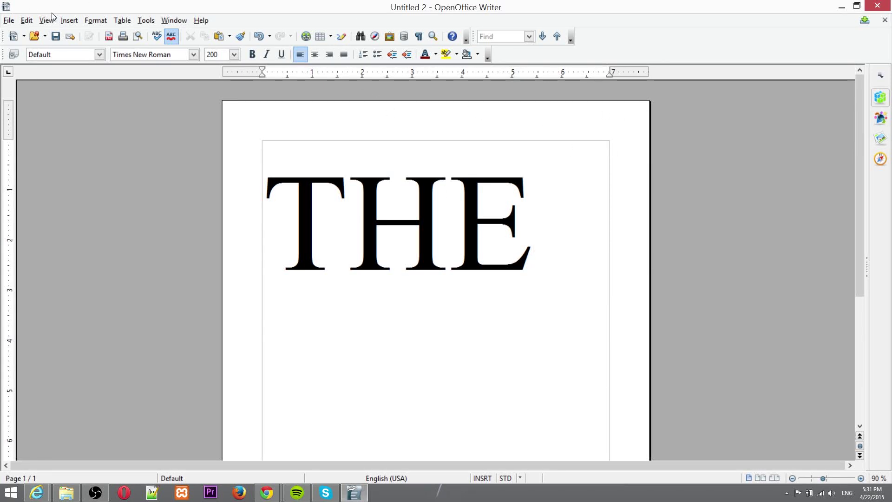
- Bring up the Insert menu's Header options for the Default page style
click(69, 20)
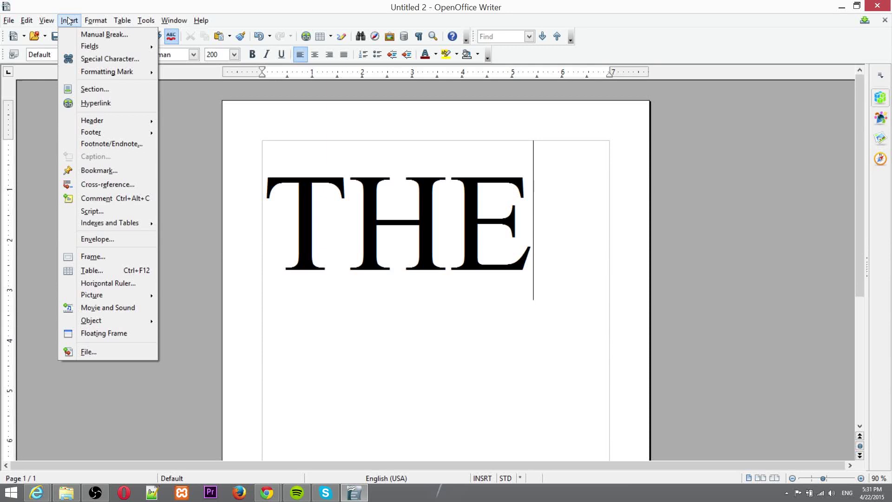
mouse_move(103, 133)
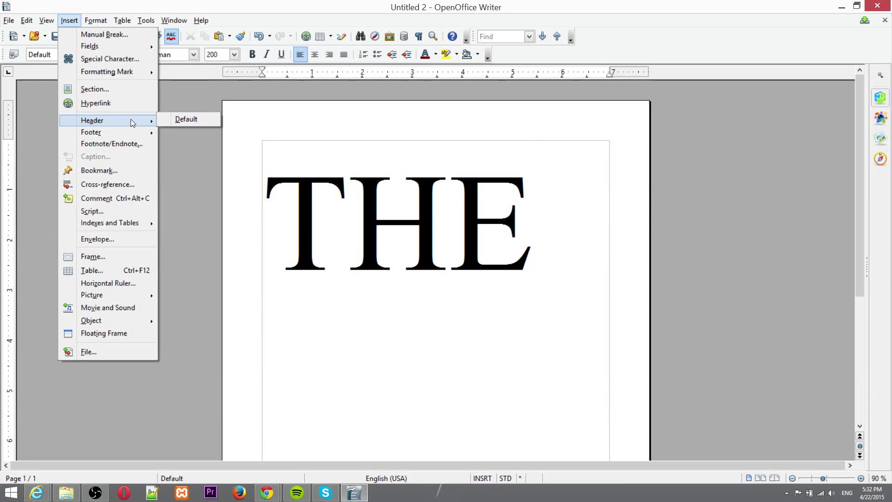
click(207, 121)
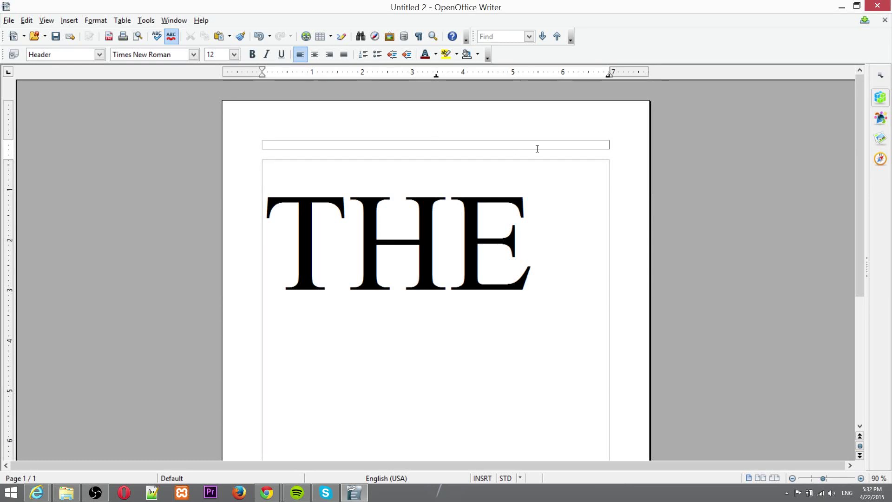
key(ctrl+z)
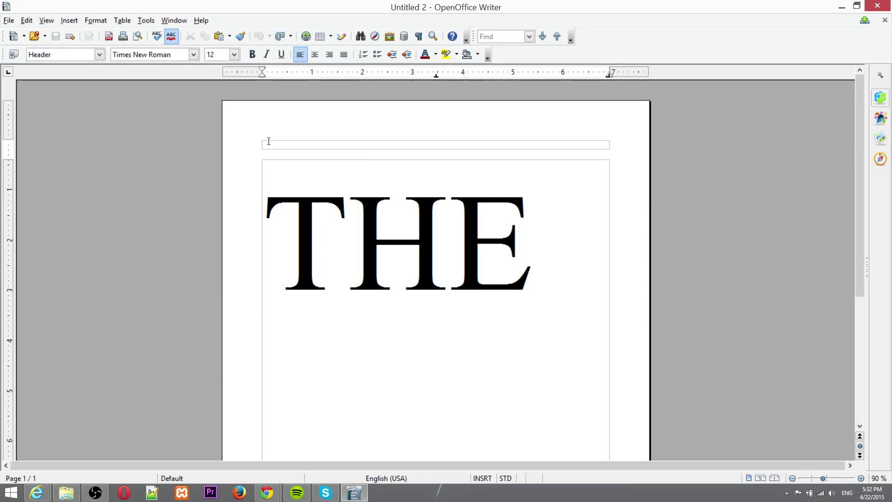
key(Tab)
text(Extended)
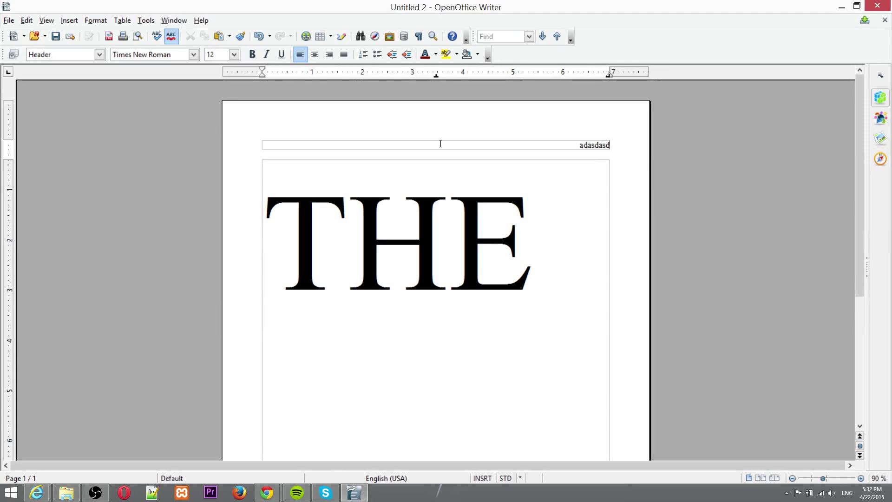
key(ctrl+z)
key(ctrl+z)
- Insert a Page Number field at the right end of the header
click(72, 21)
mouse_move(95, 20)
mouse_move(116, 46)
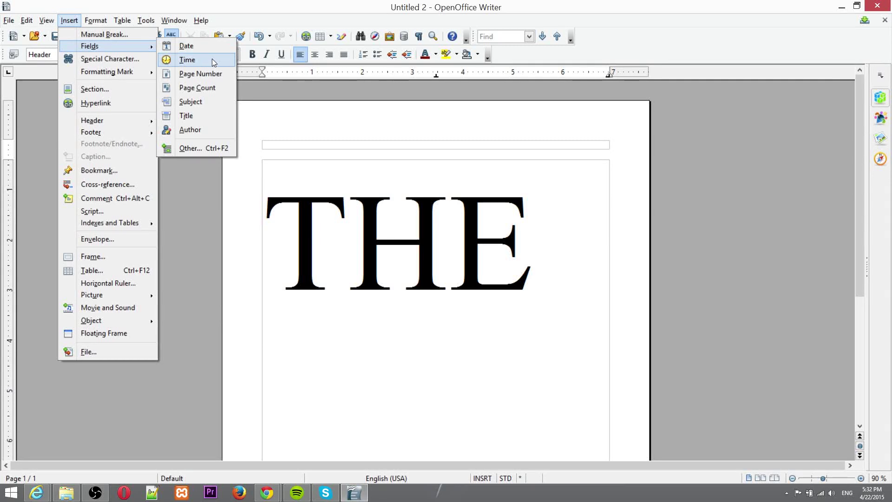
click(214, 74)
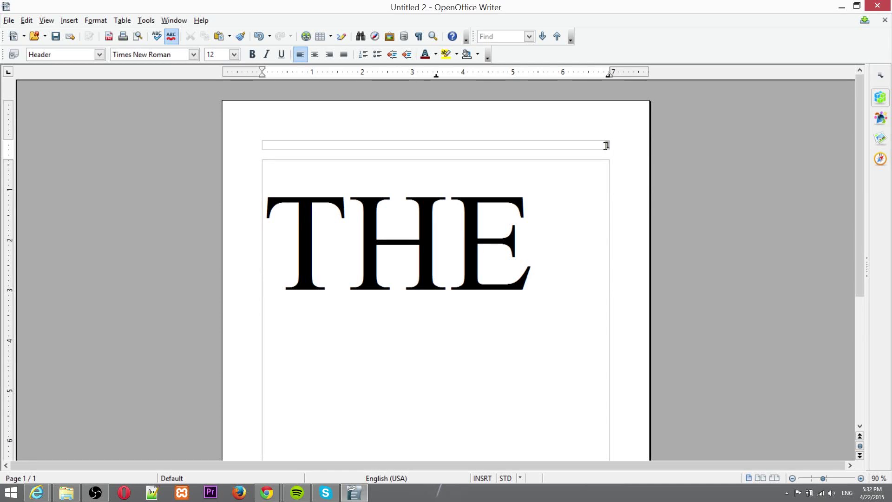
scroll(620, 218, down, 3)
scroll(619, 219, up, 3)
click(580, 153)
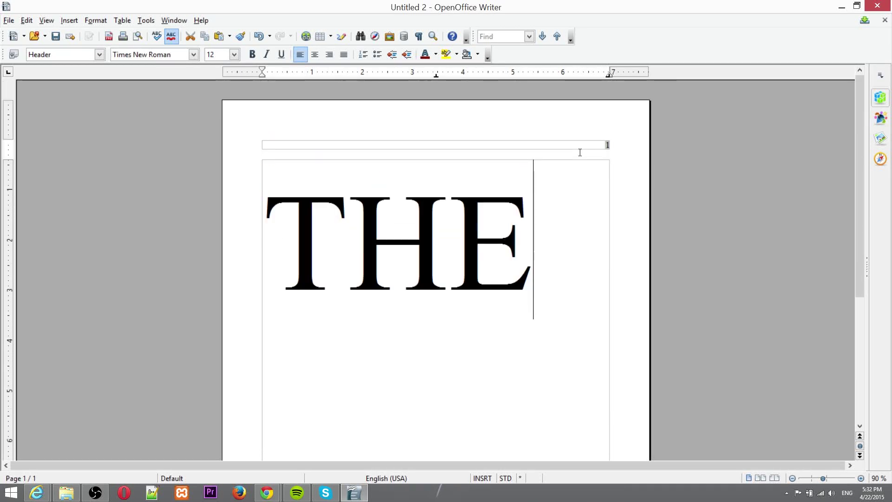
- Add blank lines after THE so the document runs to three pages
click(578, 192)
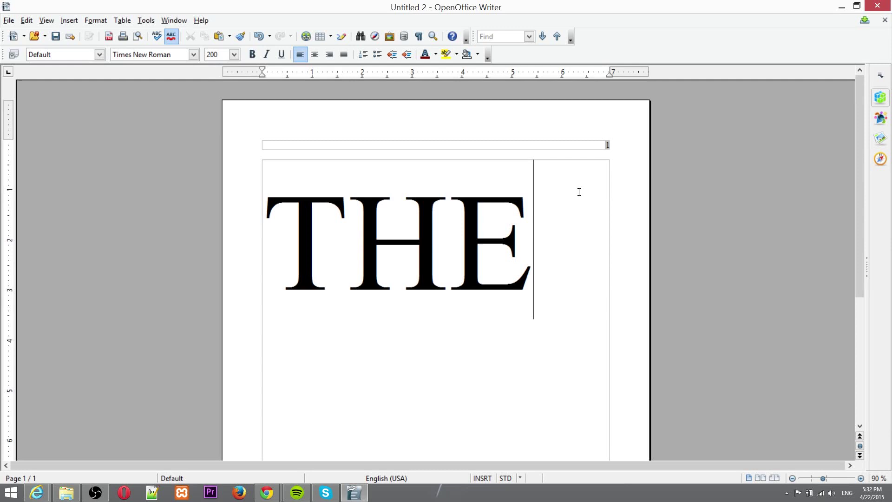
key(Return)
key(Return)
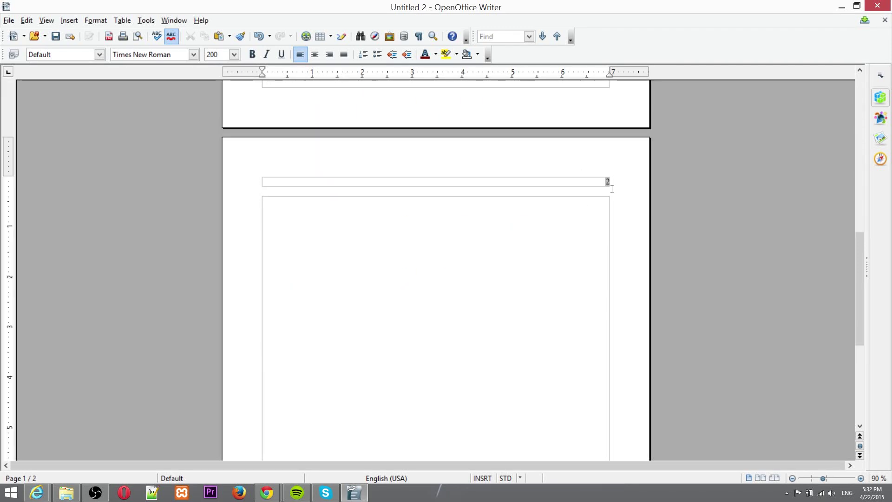
key(Return)
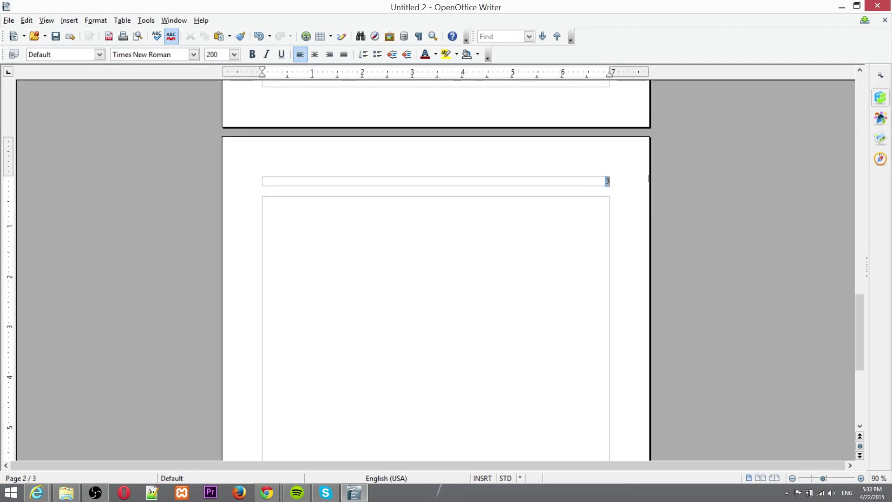
scroll(635, 209, up, 10)
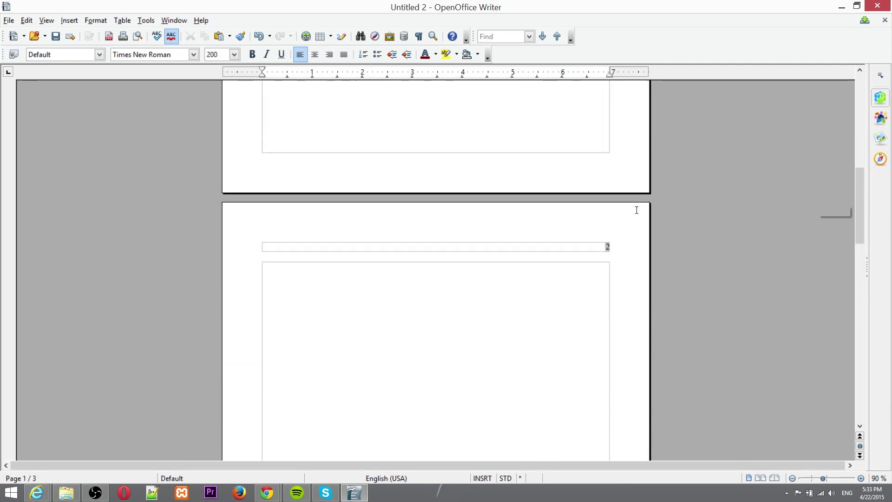
scroll(630, 271, up, 5)
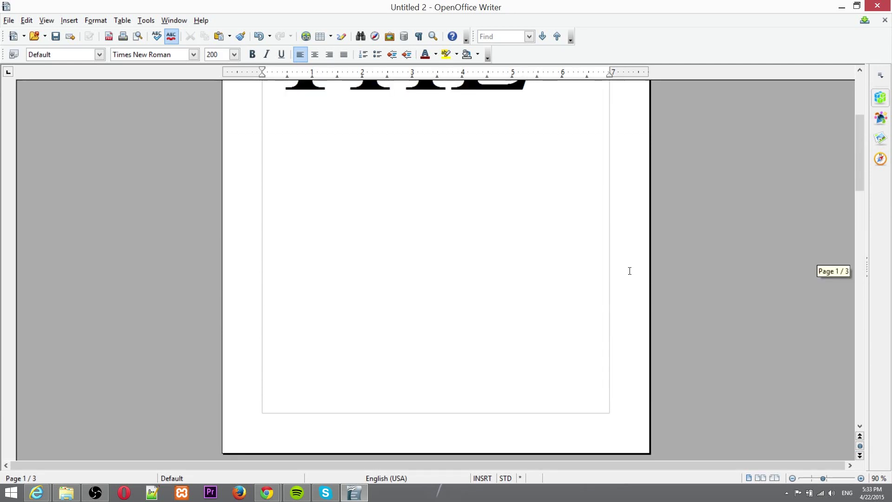
scroll(628, 265, up, 3)
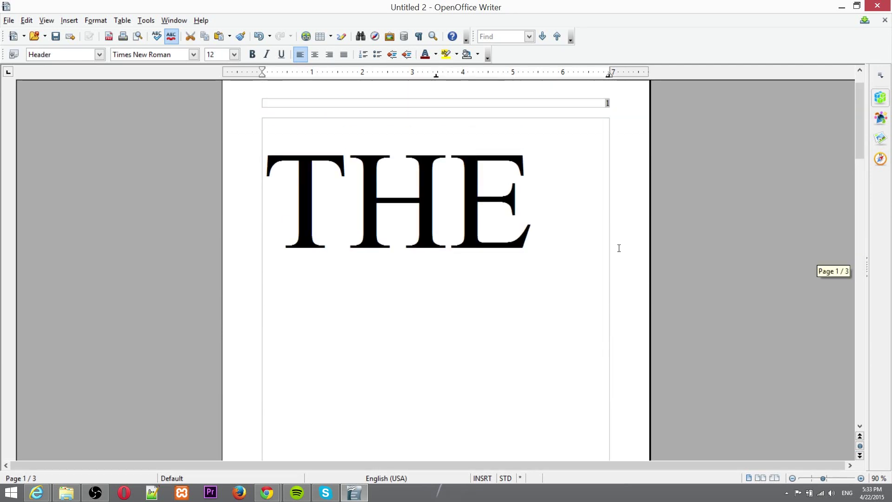
- Surround the page number with 'Page' and 'of' text and add a Page Count field, giving 'Page 1 of 3'
click(613, 106)
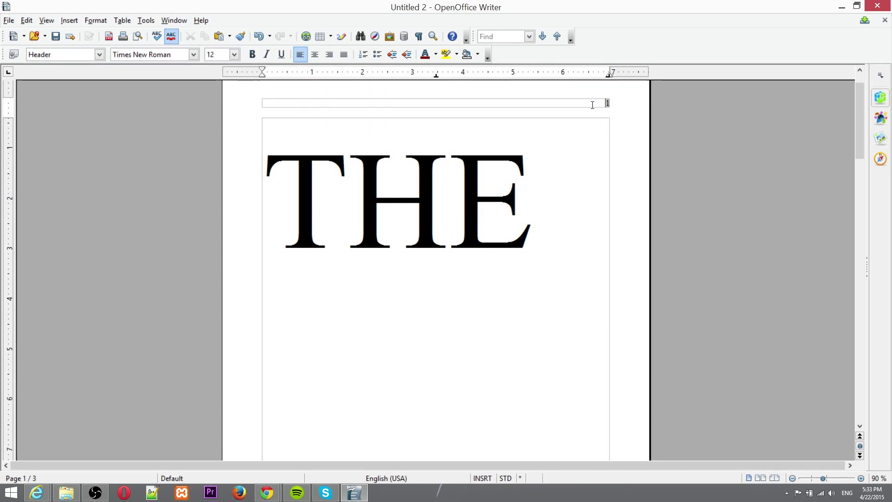
text(Page 1 of)
click(69, 20)
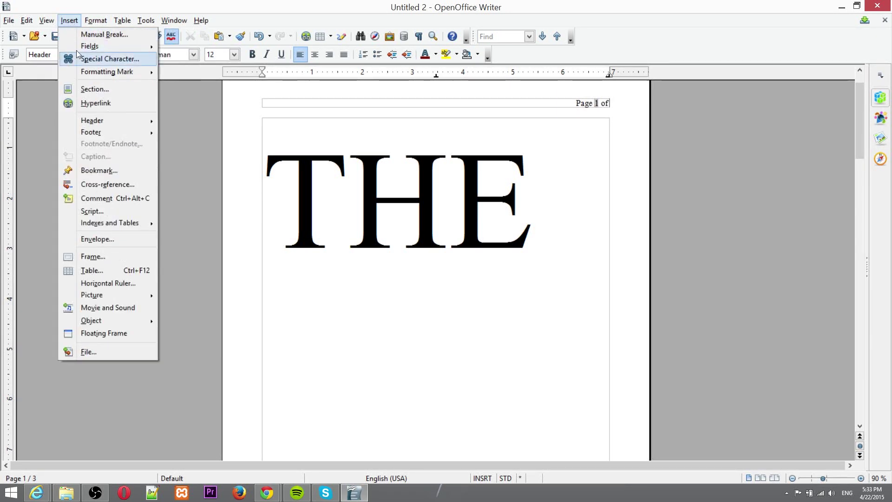
mouse_move(151, 47)
click(198, 87)
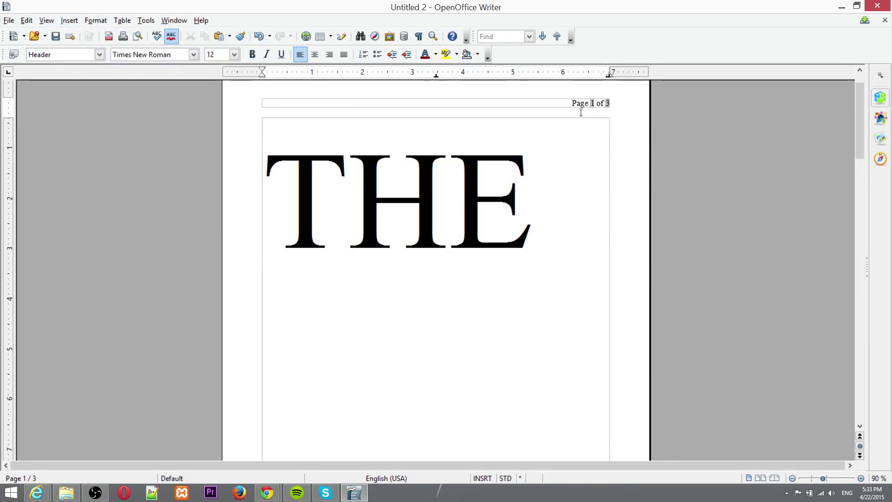
drag(612, 103, 599, 102)
click(605, 102)
scroll(598, 247, down, 10)
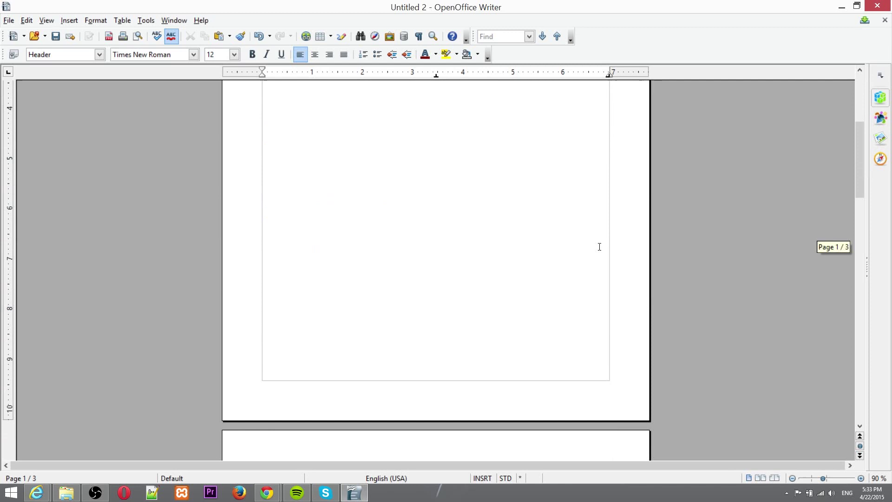
scroll(589, 243, up, 10)
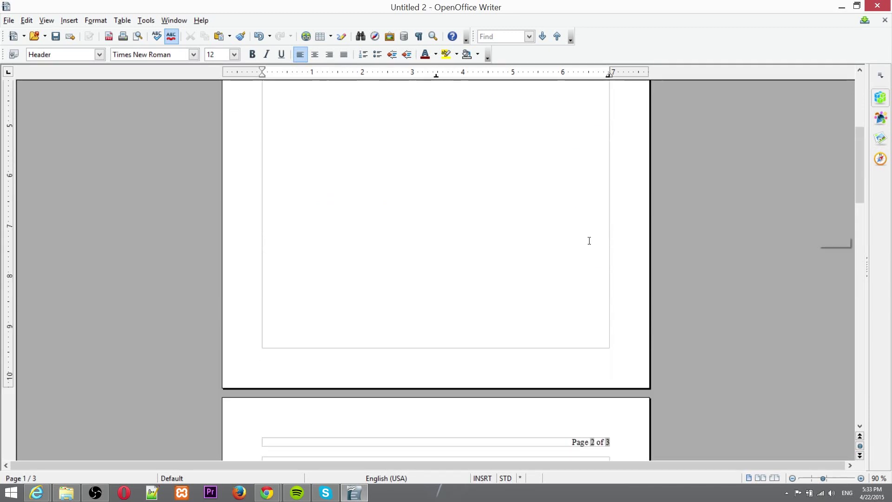
click(69, 20)
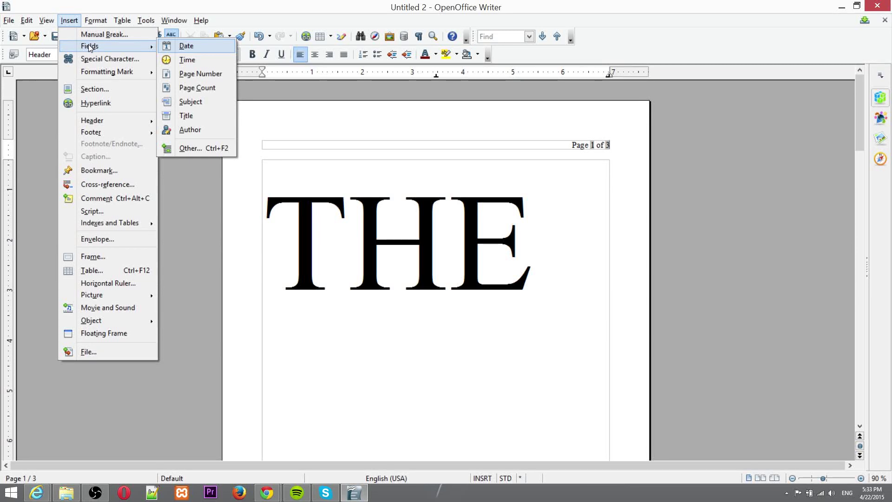
- Add a footer to the Default page style
mouse_move(107, 130)
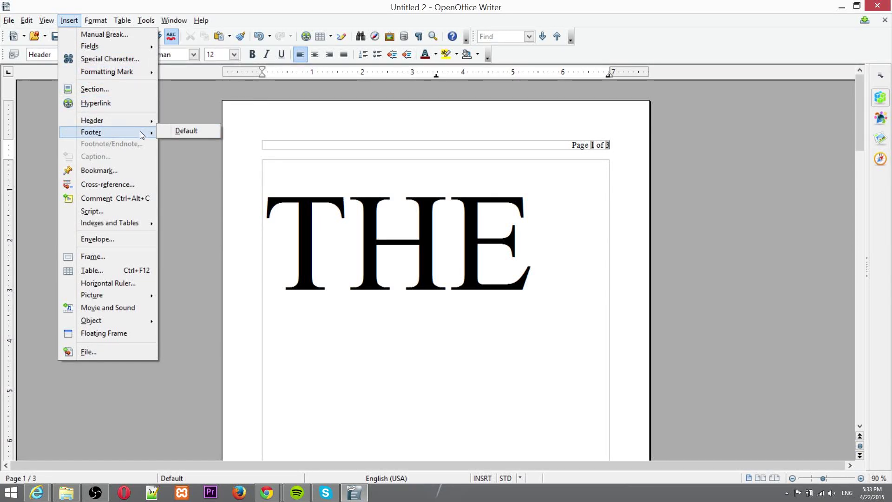
click(183, 131)
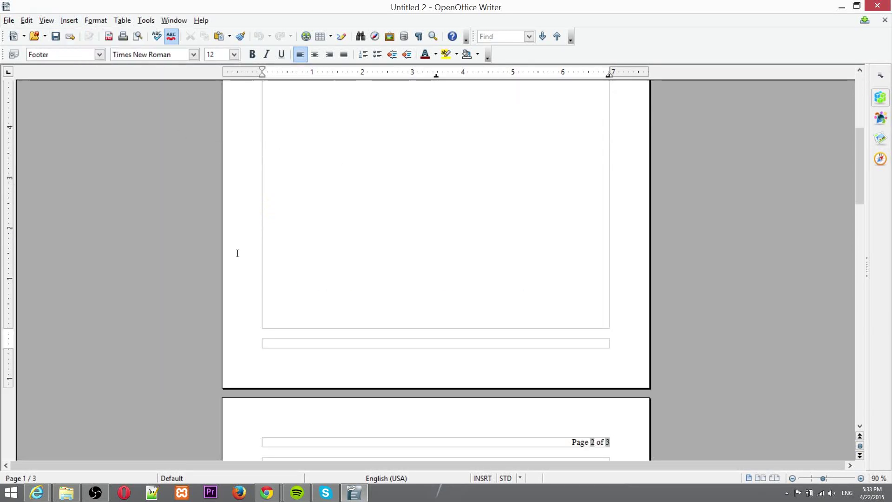
scroll(382, 279, up, 10)
scroll(437, 195, down, 10)
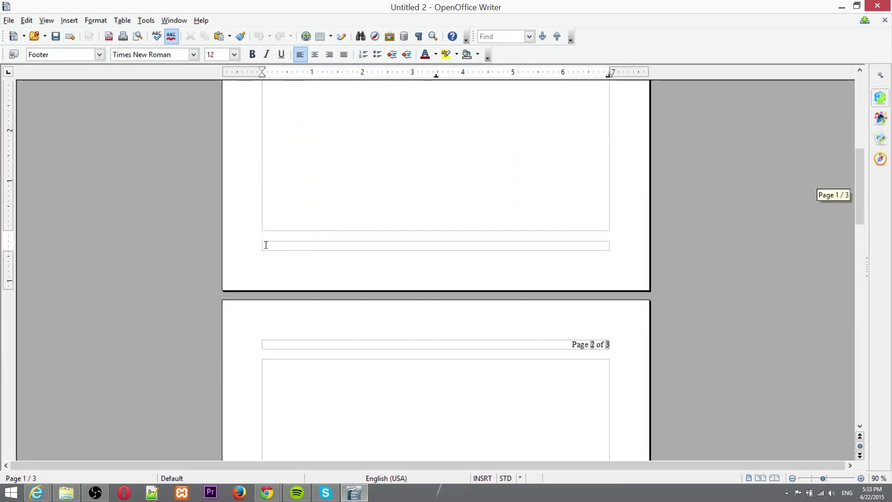
- Insert a Time field reading 05:33:47 PM into the footer
click(69, 20)
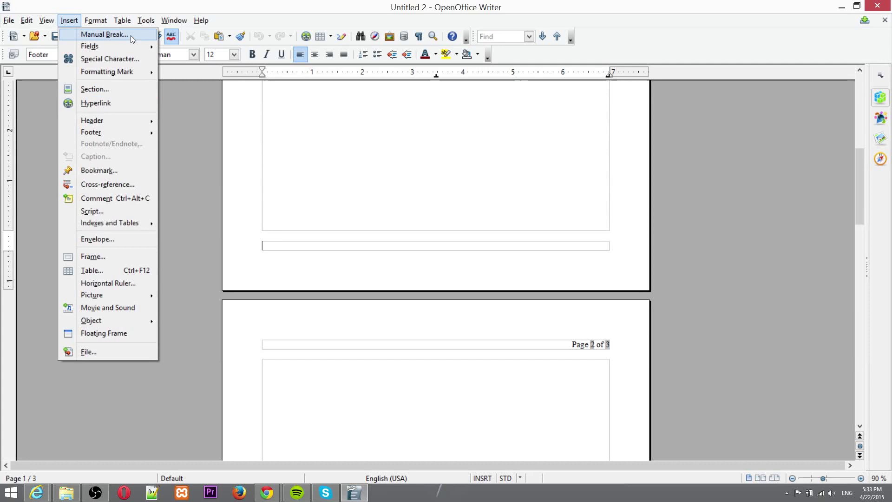
mouse_move(128, 46)
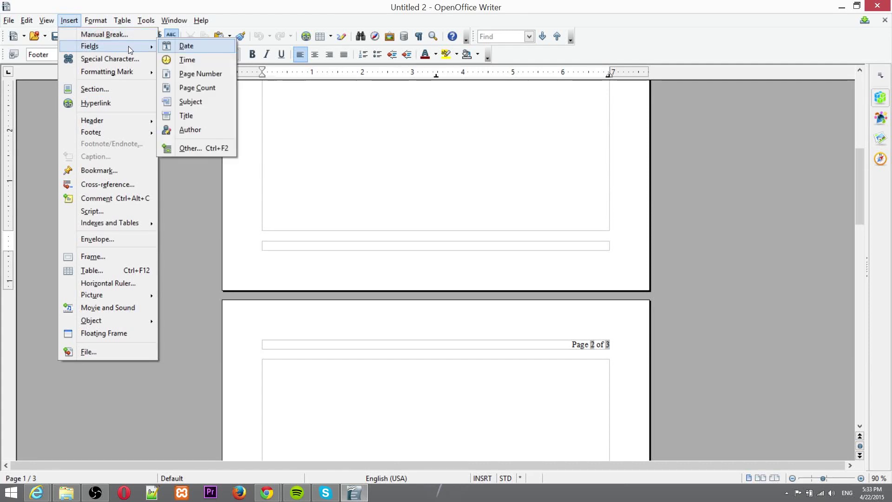
click(205, 63)
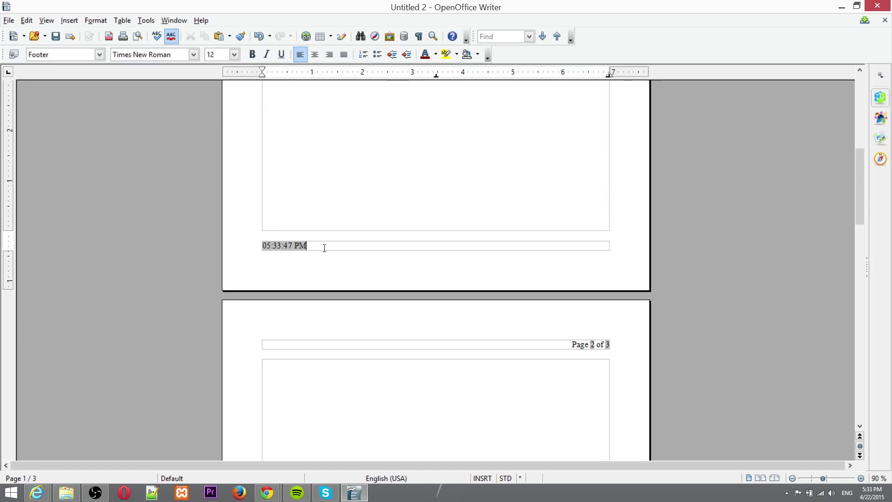
scroll(324, 247, up, 10)
- Scroll to page 2 and place the cursor in its 'Page 2 of 3' header
scroll(244, 276, down, 5)
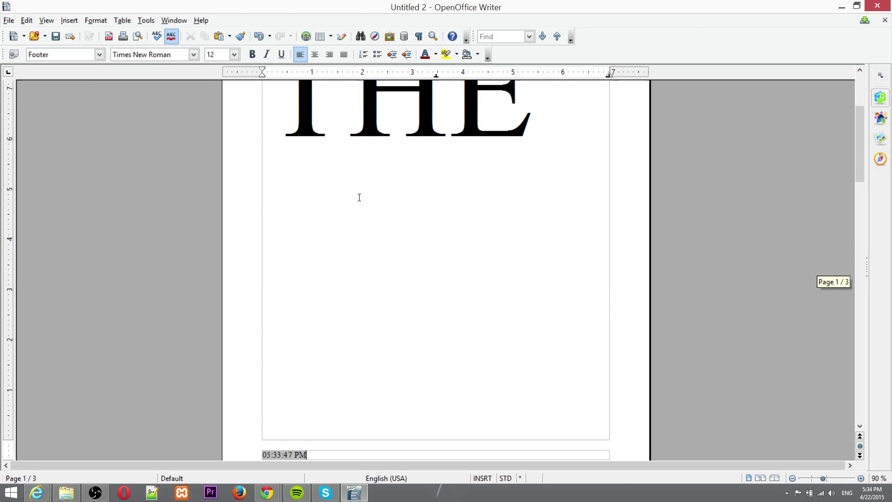
scroll(359, 197, up, 3)
scroll(359, 197, down, 10)
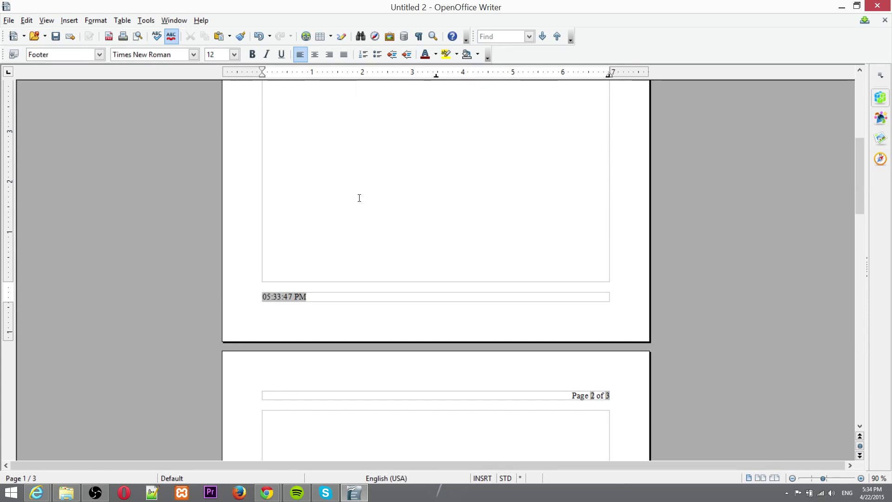
scroll(359, 198, down, 5)
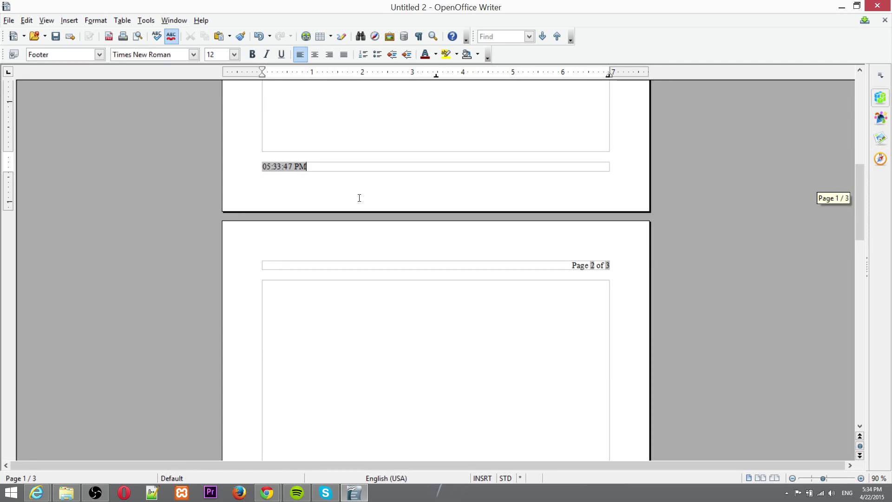
scroll(359, 198, down, 7)
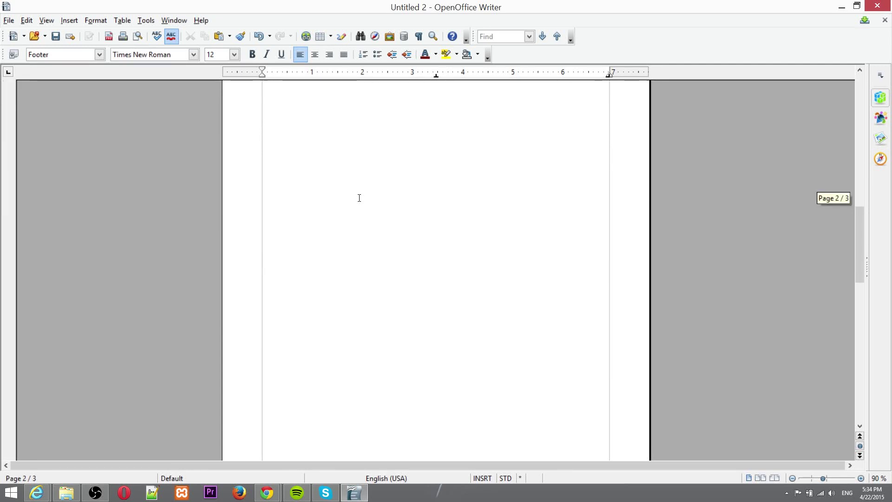
scroll(359, 198, up, 5)
click(393, 262)
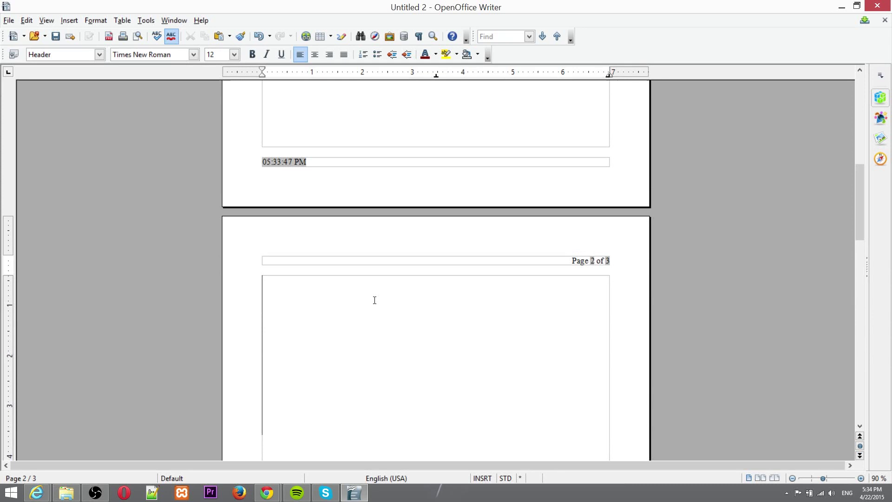
scroll(375, 300, down, 3)
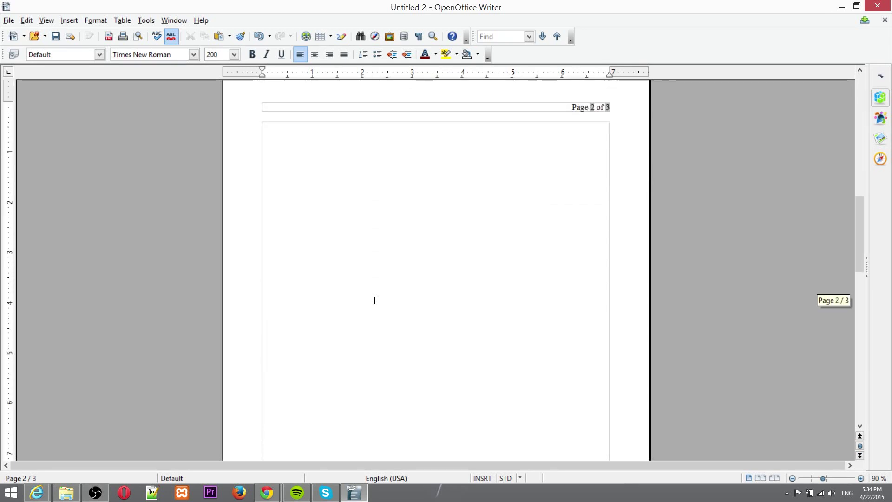
- Show the Styles and Formatting page-style list with F11, glancing at the Format and new-style options
key(F11)
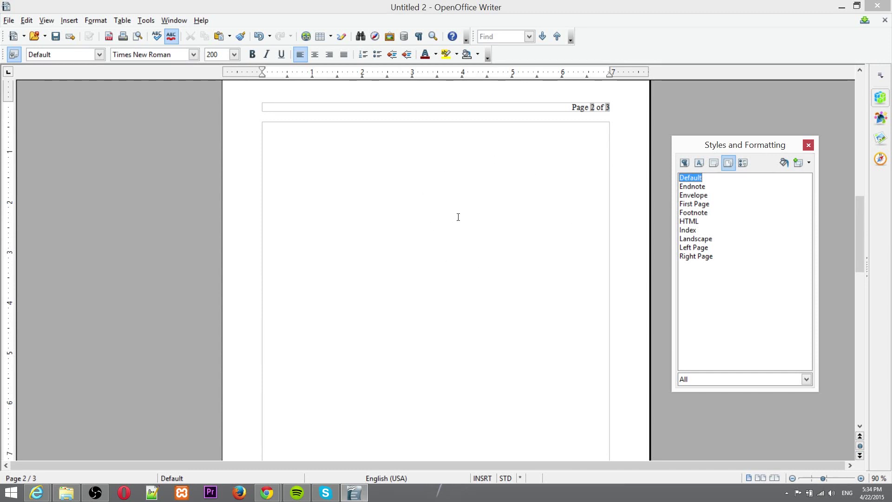
click(95, 20)
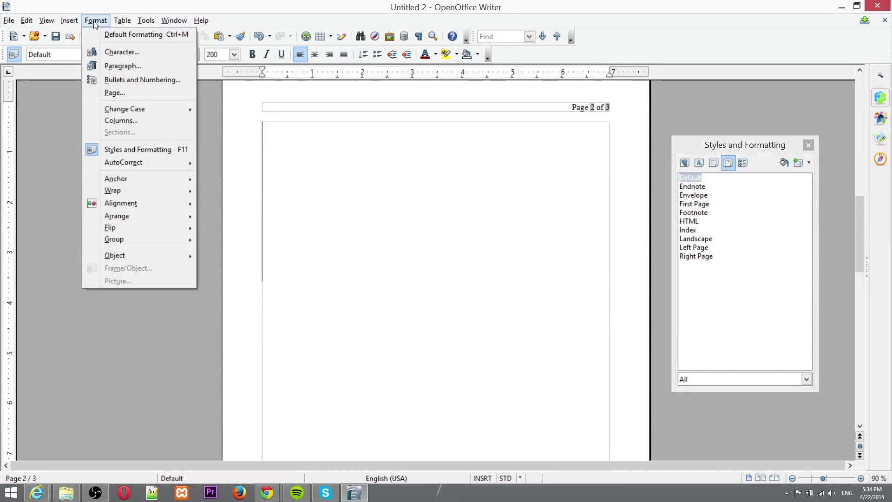
mouse_move(79, 22)
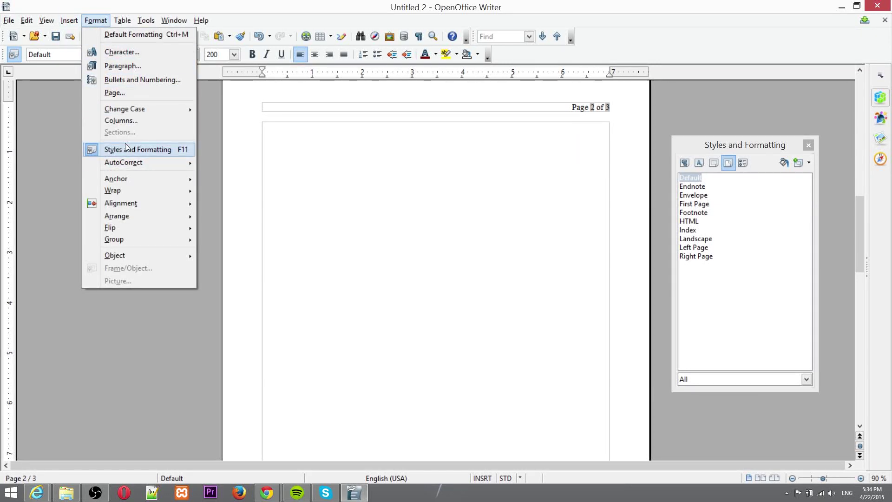
click(709, 312)
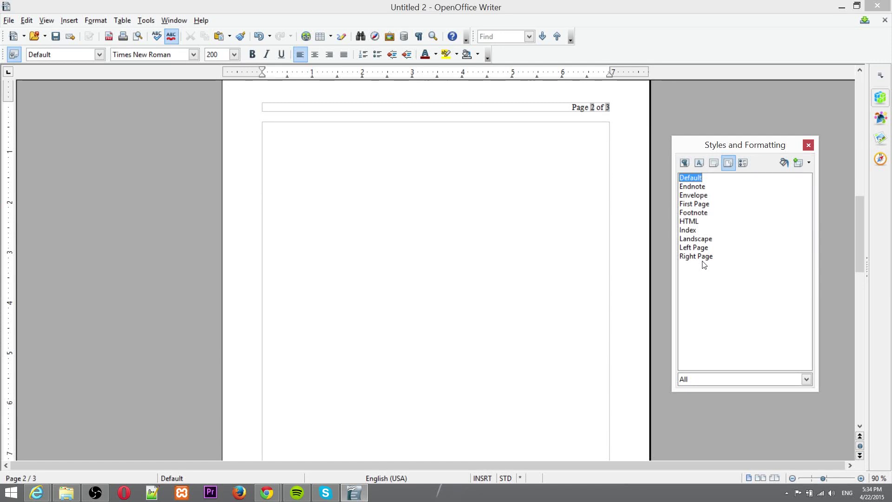
click(809, 163)
click(814, 161)
- Open the Default page style's settings and look through its Footer, Columns, Footnote, Borders and Header tabs
right_click(695, 181)
click(718, 199)
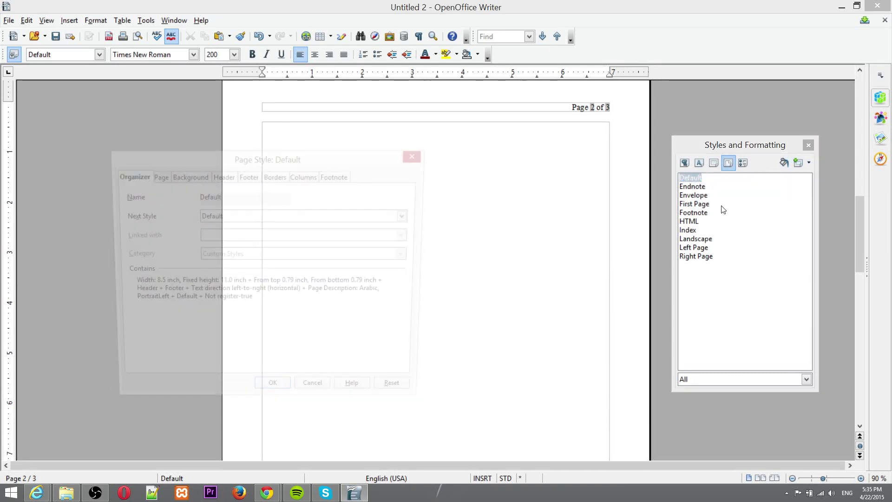
click(248, 177)
click(310, 178)
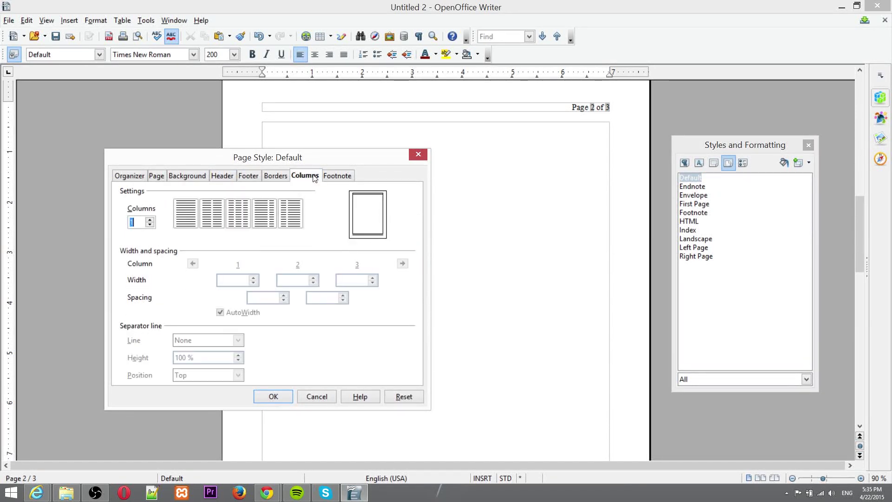
click(336, 179)
click(298, 180)
click(276, 177)
click(248, 177)
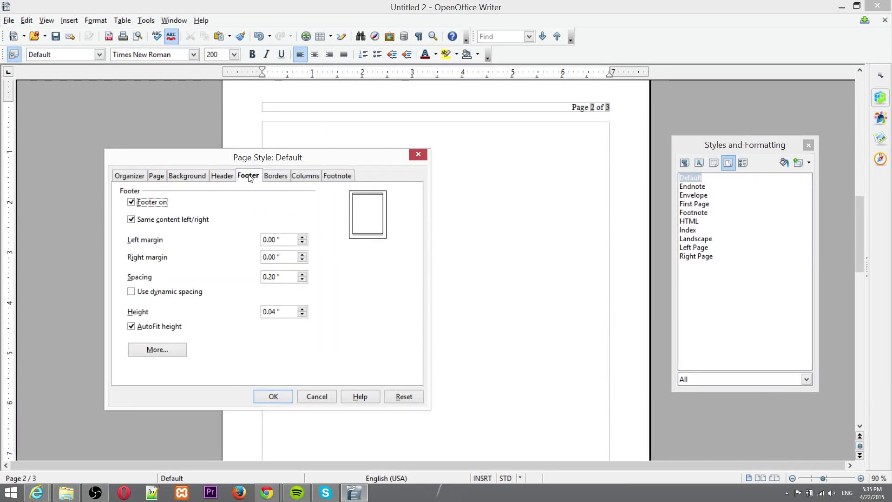
click(222, 177)
- Review the Background, Page, Header, Footer, Borders, Columns and Footnote tabs, then cancel without changes
click(200, 178)
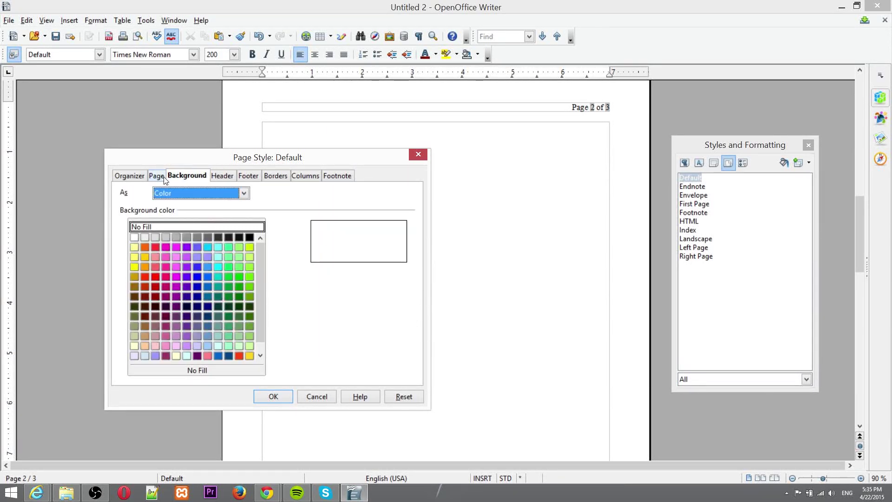
click(162, 178)
click(198, 177)
click(228, 180)
click(247, 179)
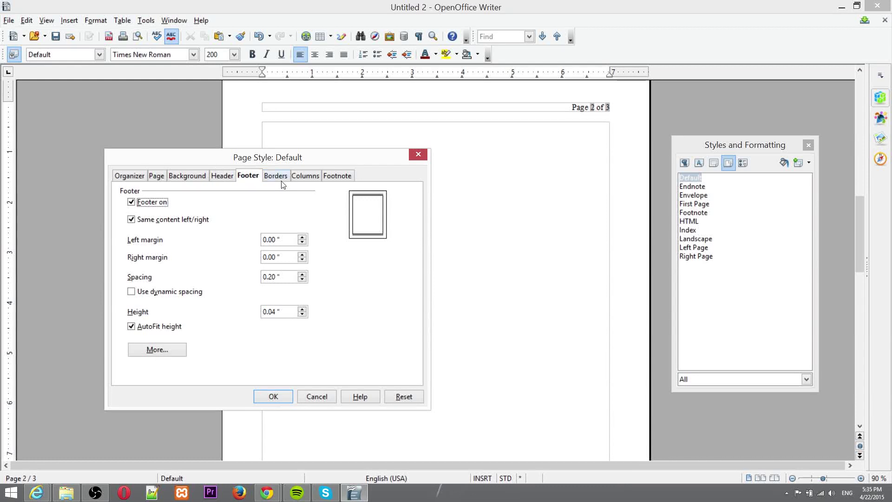
click(283, 181)
click(305, 180)
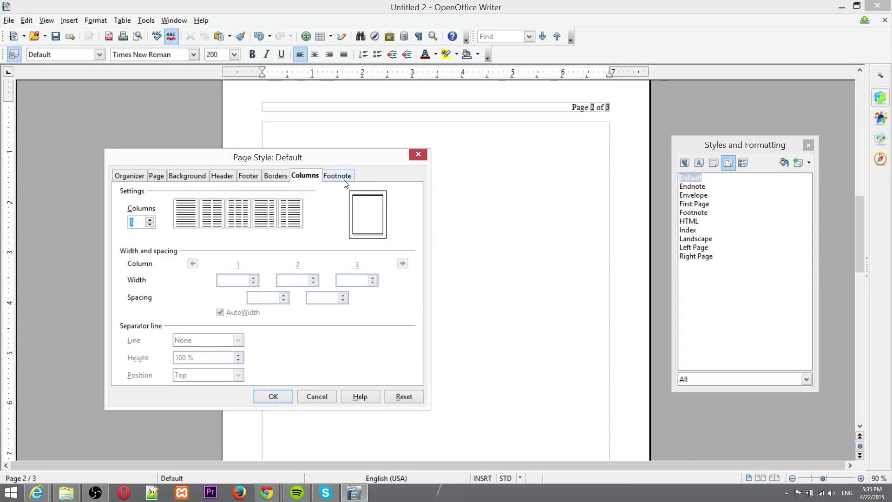
click(345, 181)
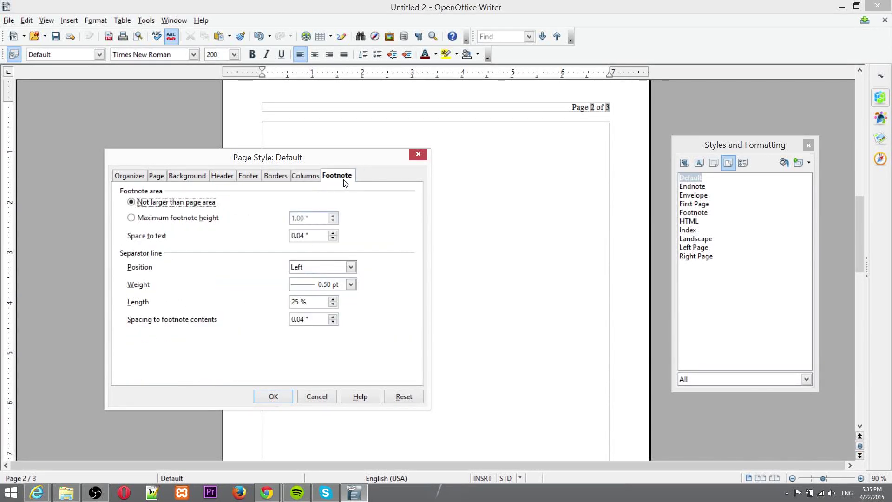
click(316, 397)
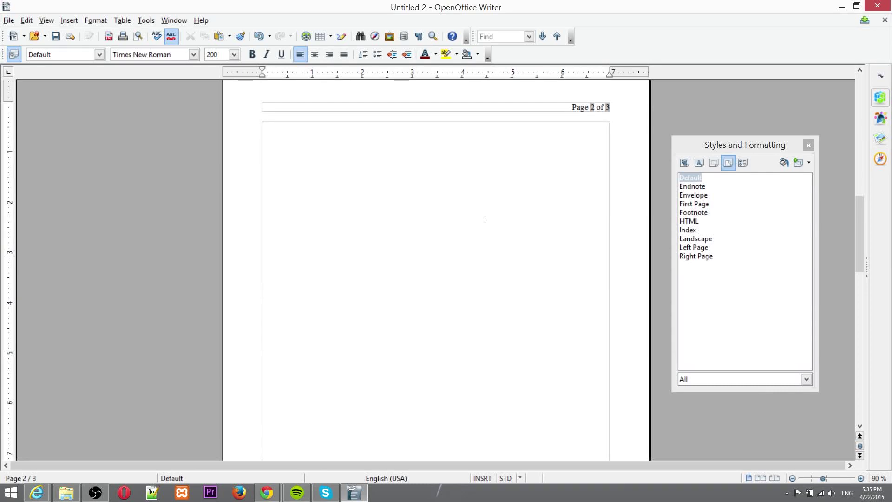
- On page 3, set up a manual page break with Left Page as the following style
scroll(485, 219, down, 10)
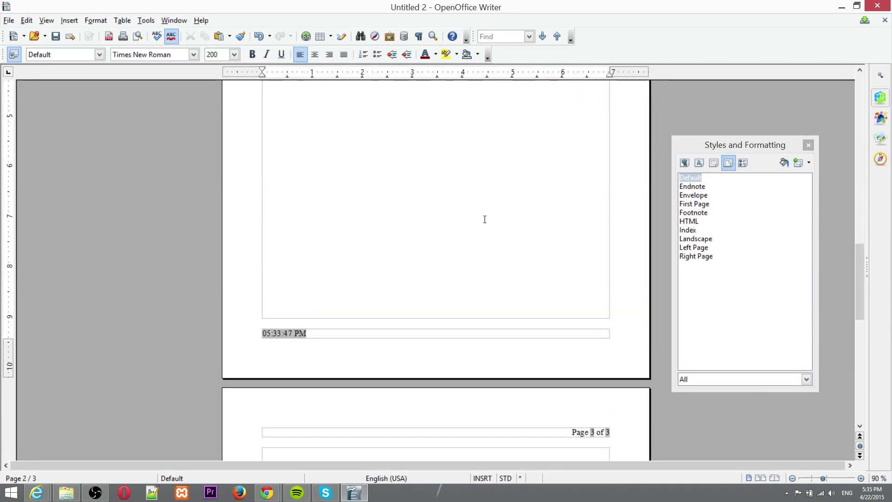
scroll(485, 220, down, 7)
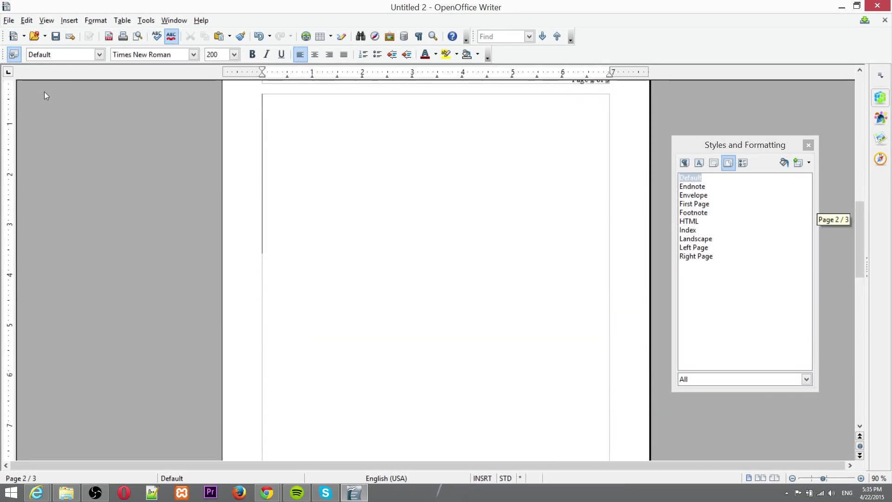
click(74, 20)
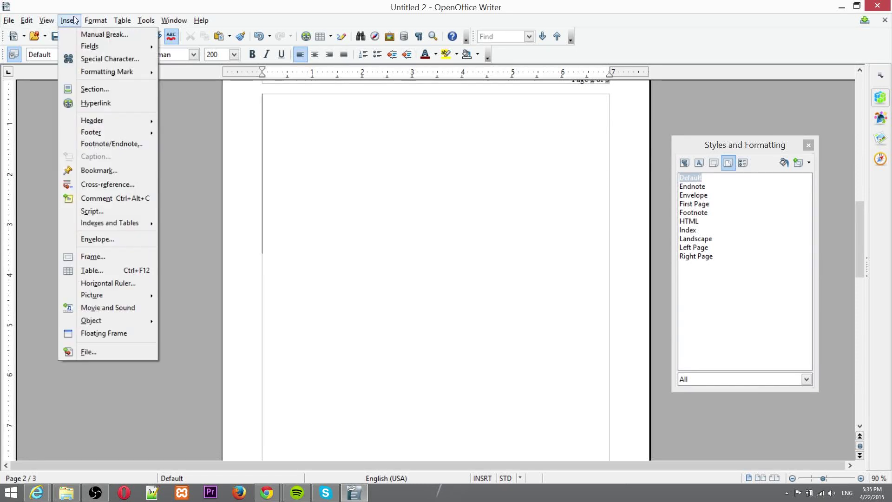
click(95, 37)
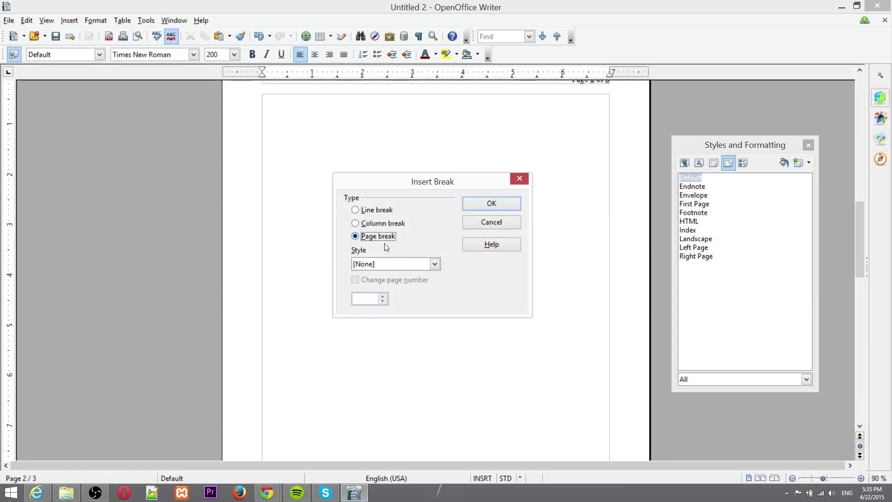
click(395, 264)
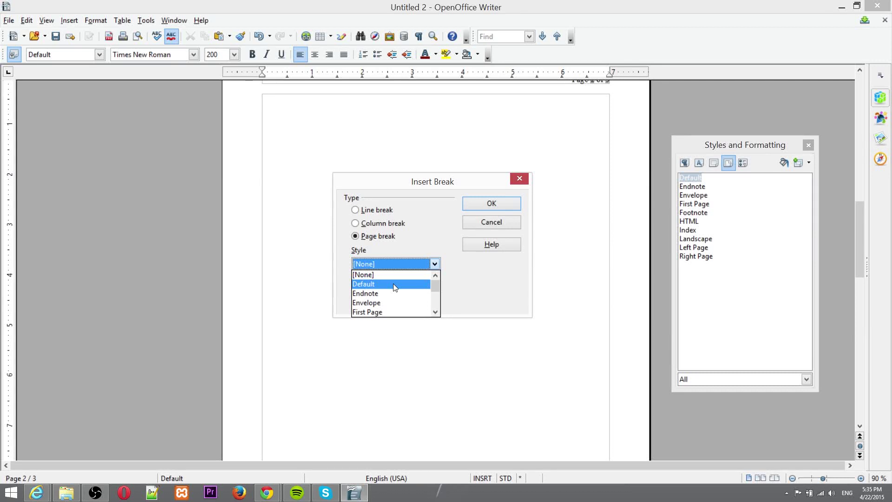
scroll(394, 286, down, 1)
scroll(387, 298, down, 1)
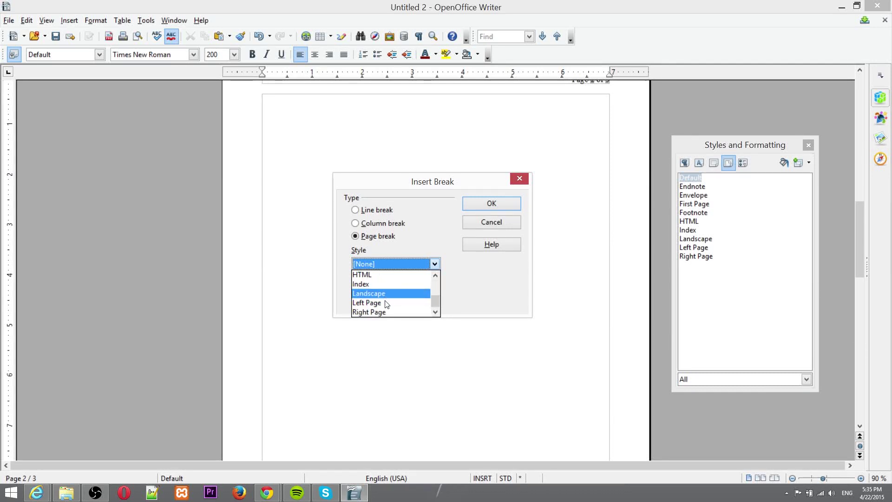
click(386, 302)
- Confirm the Left Page break and scroll through pages 1–4 to check the new breaks
click(476, 202)
scroll(469, 258, up, 20)
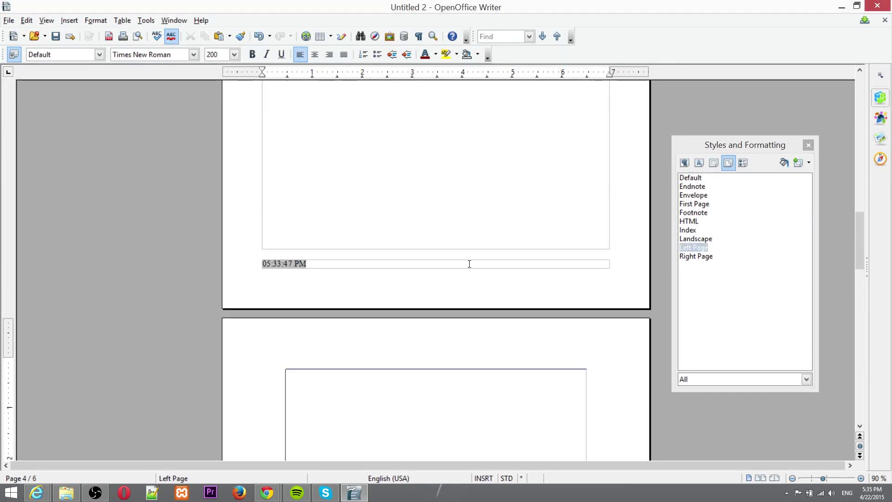
scroll(470, 263, down, 3)
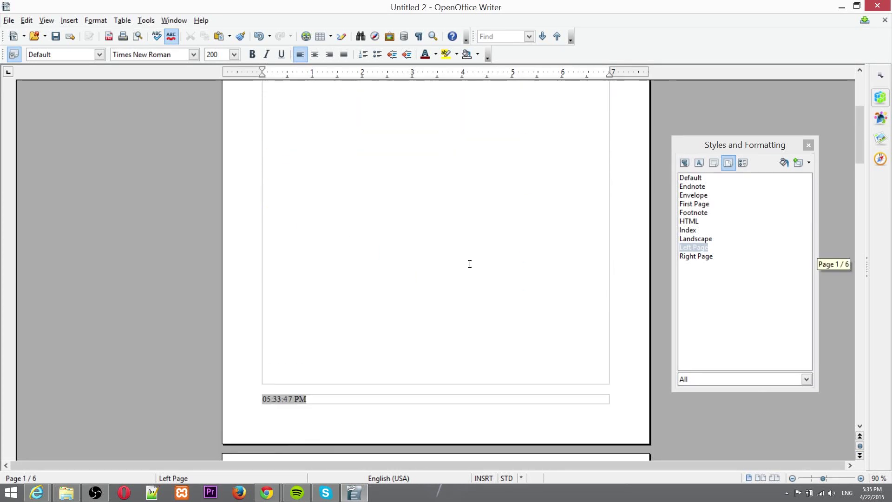
scroll(470, 263, up, 3)
scroll(552, 268, down, 3)
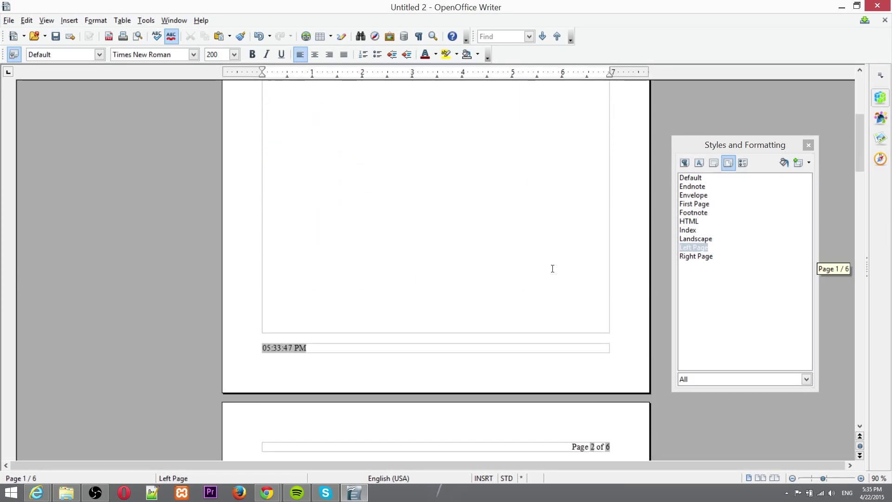
scroll(329, 263, down, 3)
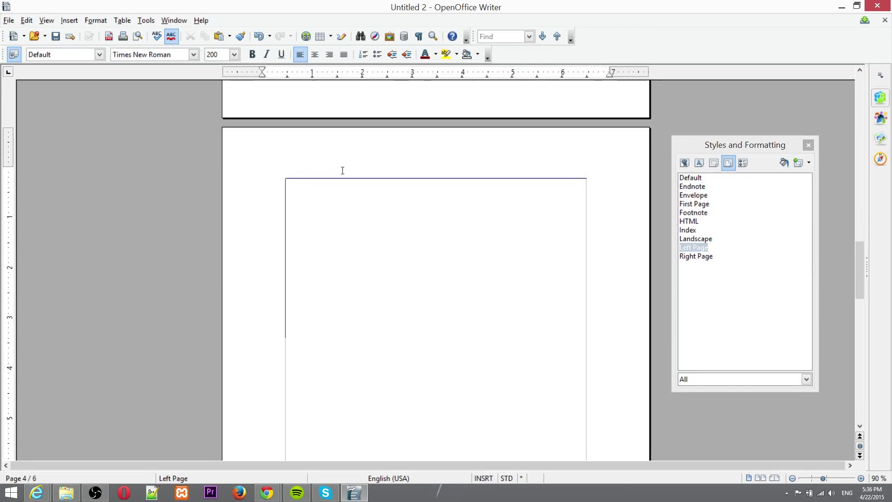
scroll(302, 191, up, 5)
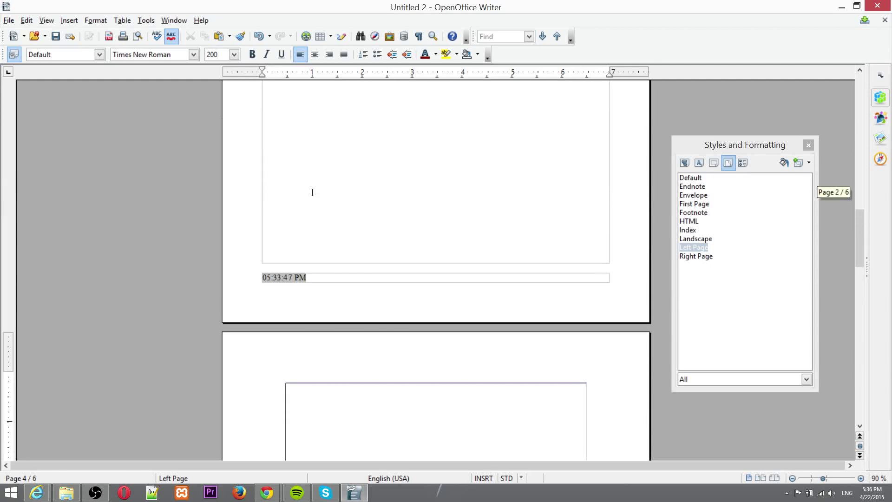
scroll(621, 204, down, 6)
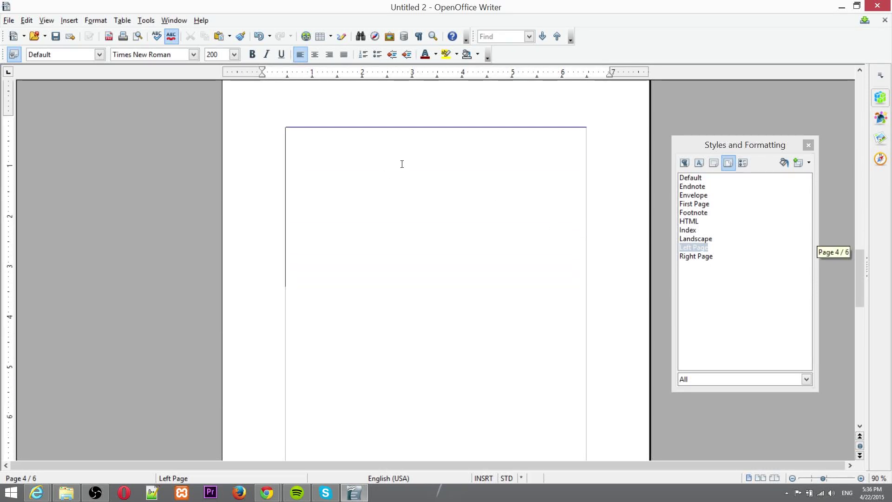
- Add a header to the Left Page style on page 4
click(75, 23)
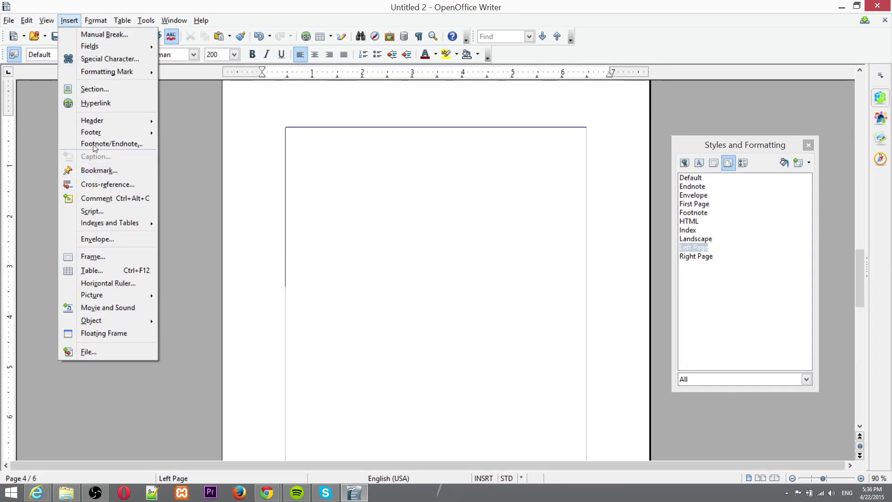
mouse_move(117, 119)
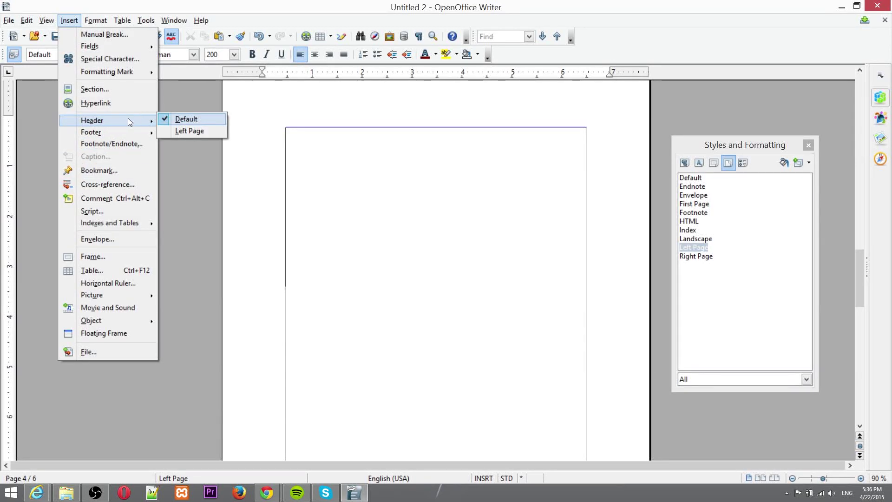
click(214, 133)
scroll(308, 119, up, 15)
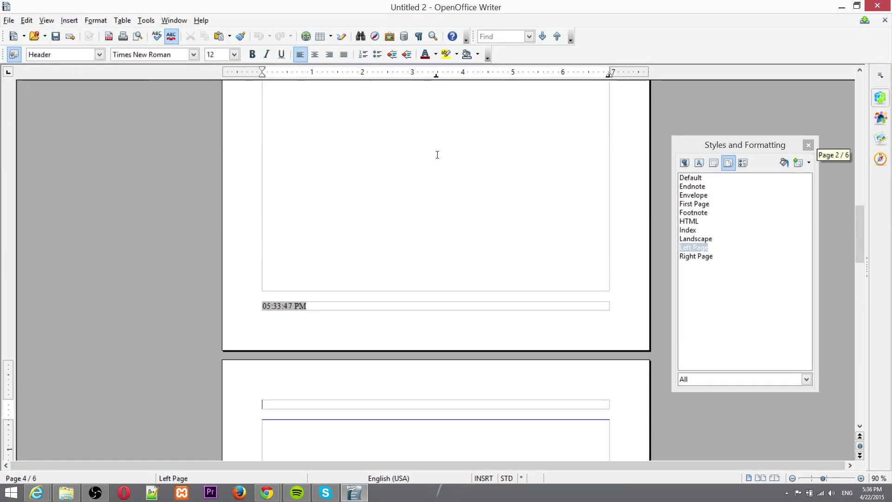
scroll(577, 293, down, 15)
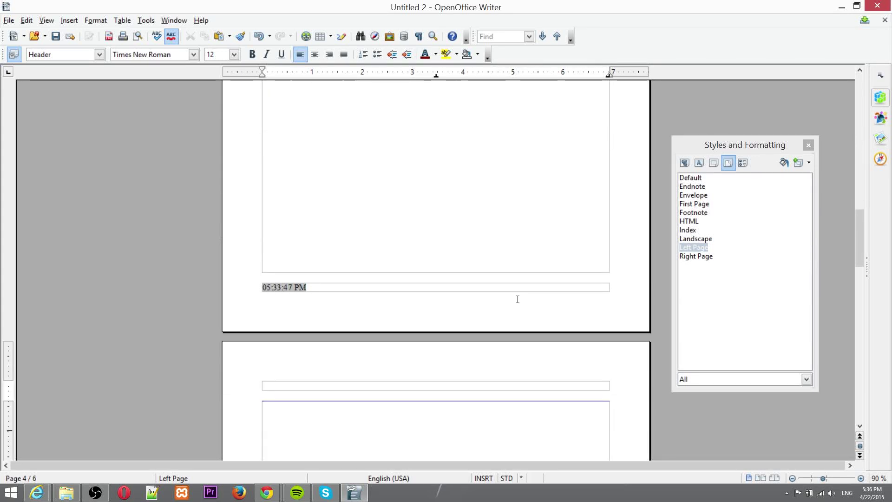
- Enter the header text 'LEFT PAGE STYLE IS THE RIGHT ONE ONE ONE', removing the tab so it fits one line
text(LEFT PAGE STYLE IS THE RIGHT ONE TO)
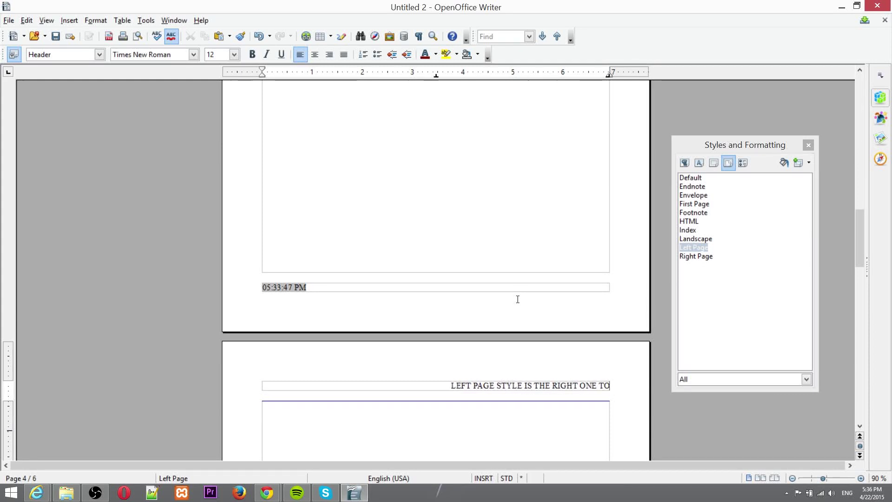
key(BackSpace)
key(BackSpace)
text(ONE ONE)
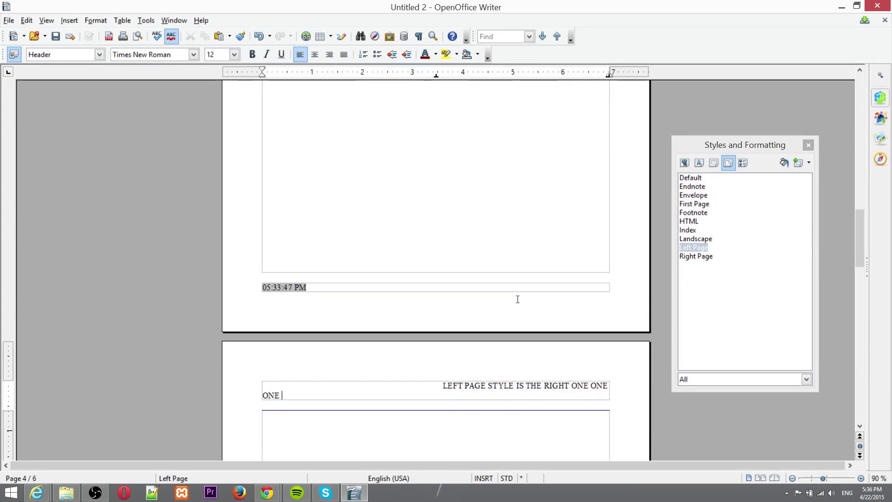
click(445, 386)
key(BackSpace)
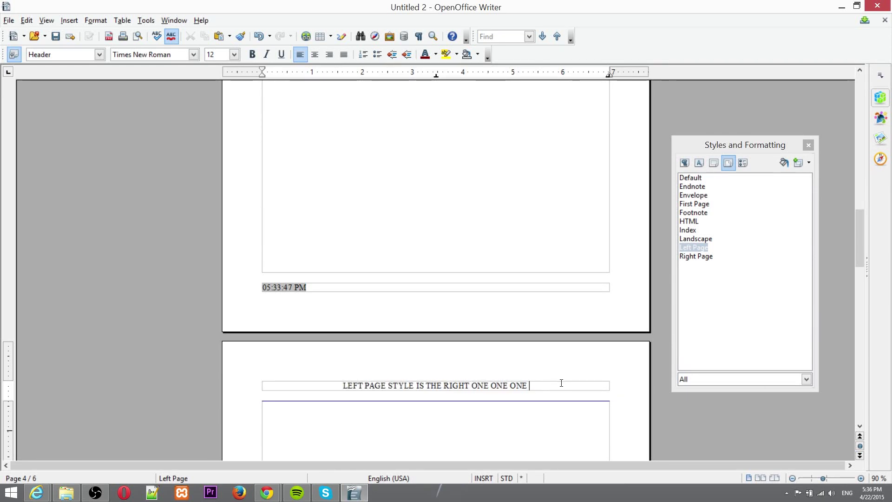
click(561, 383)
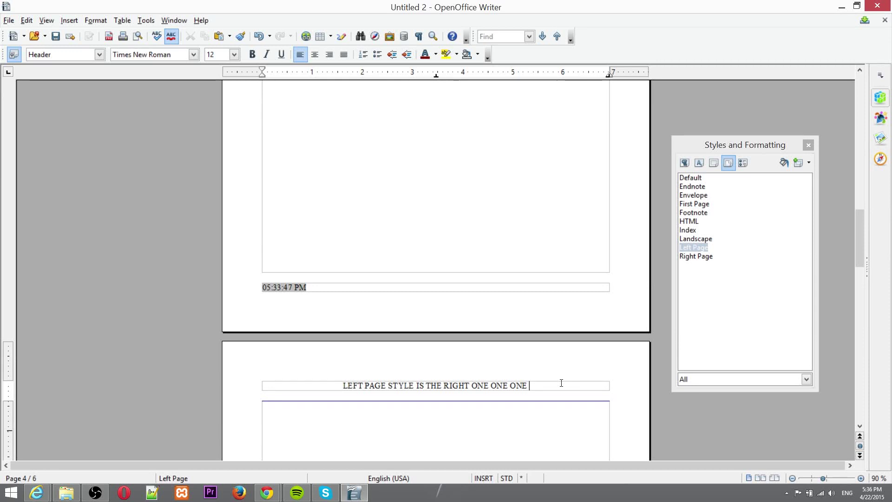
- Insert a manual page break that starts a new page in the Envelope style
scroll(569, 365, down, 5)
scroll(571, 361, down, 20)
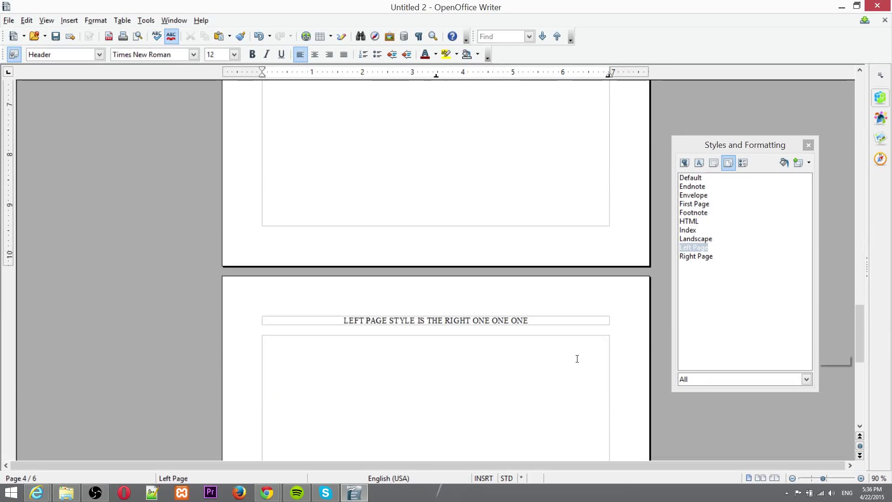
scroll(575, 357, up, 15)
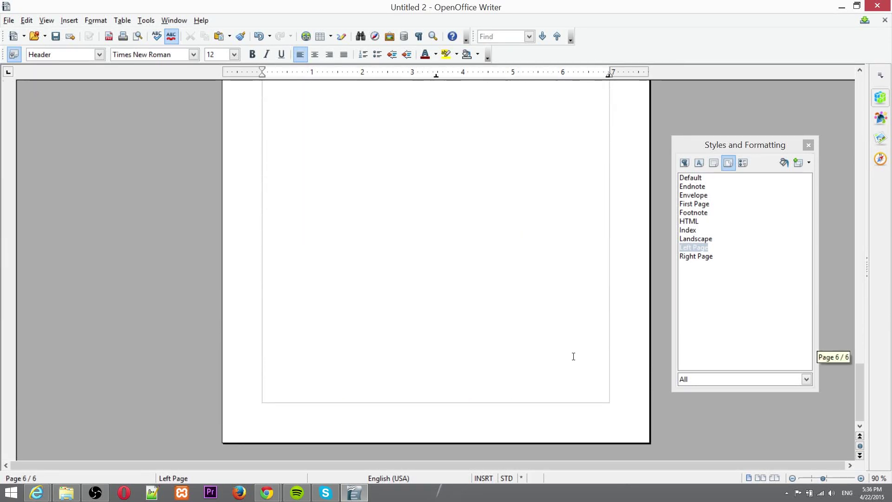
scroll(431, 254, up, 8)
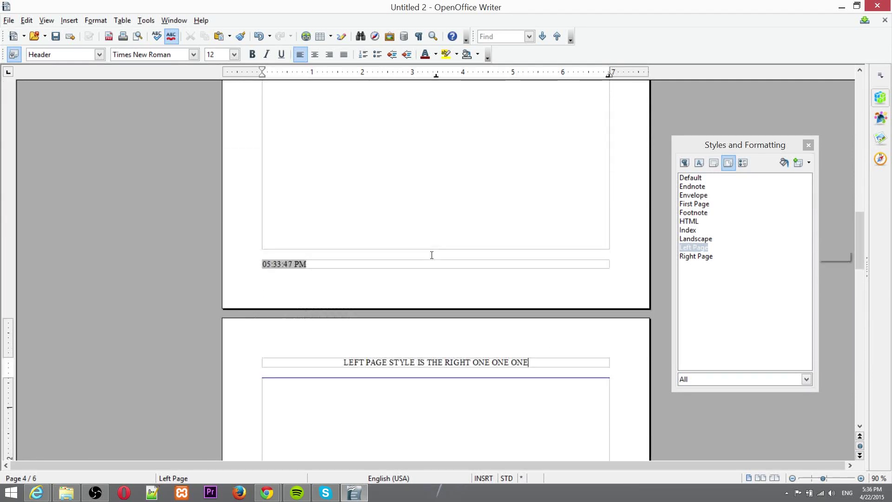
scroll(431, 255, down, 8)
scroll(431, 255, down, 20)
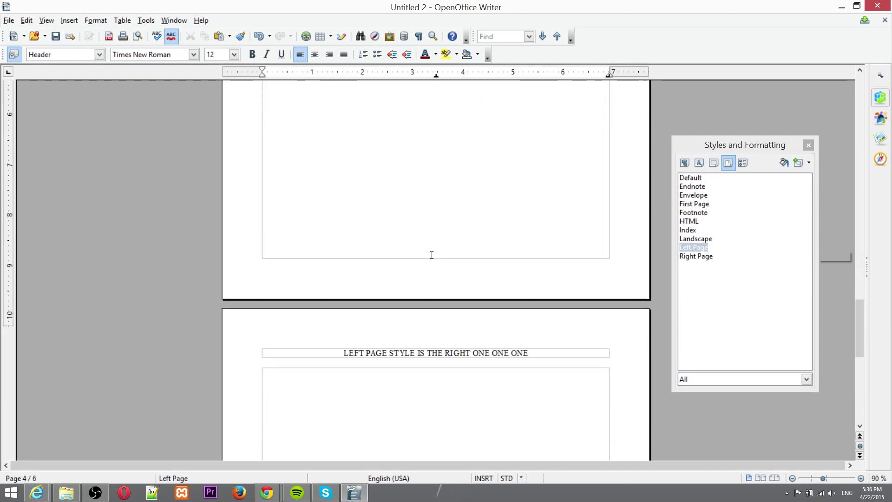
scroll(432, 255, up, 5)
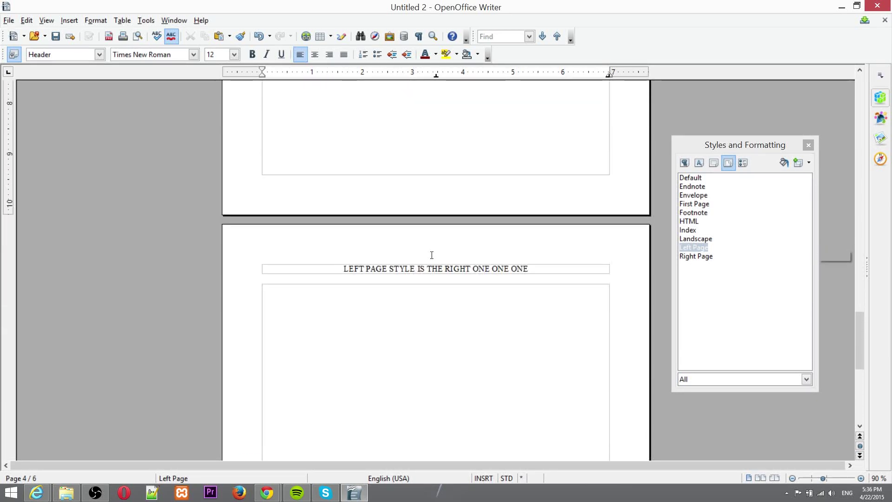
scroll(431, 255, down, 5)
scroll(431, 254, up, 5)
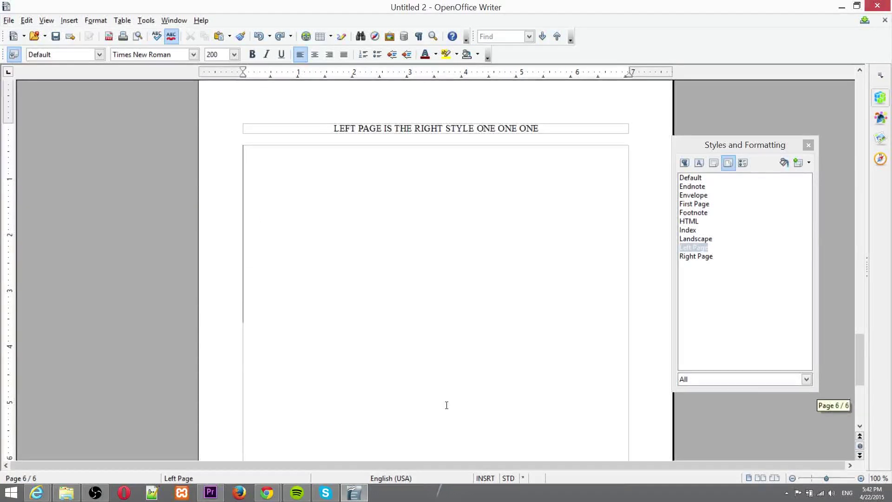
scroll(446, 405, down, 5)
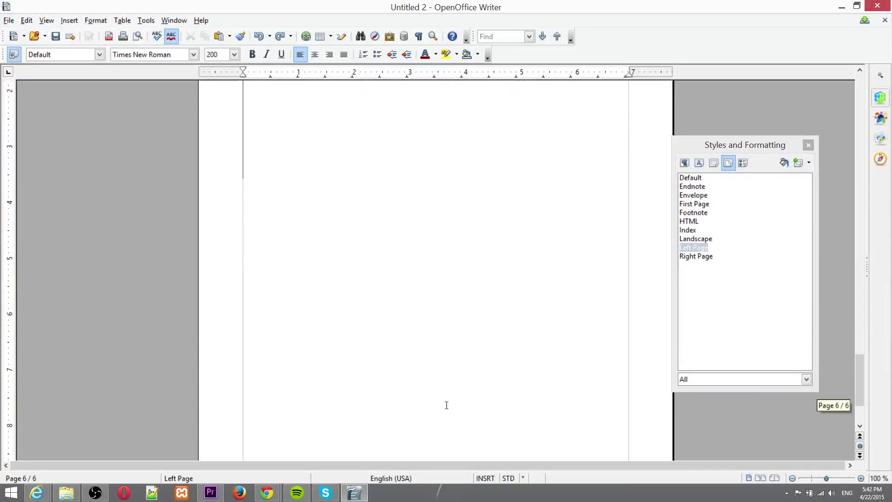
scroll(377, 239, up, 6)
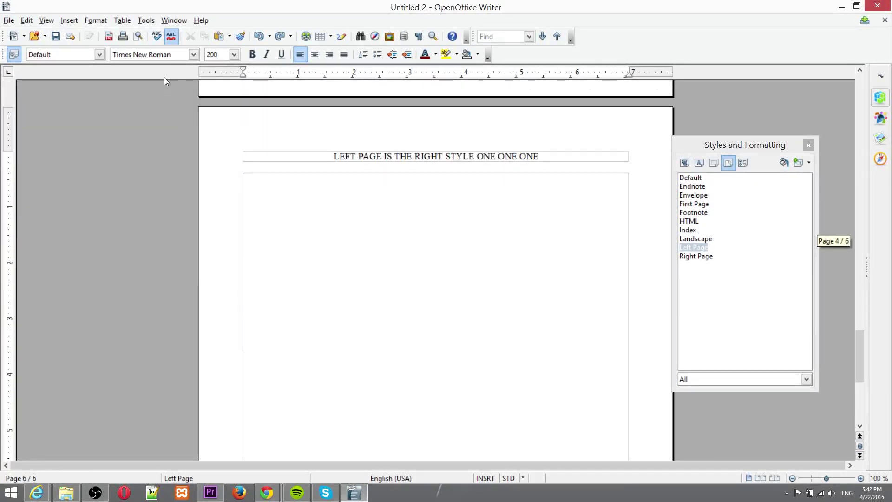
click(96, 20)
click(83, 33)
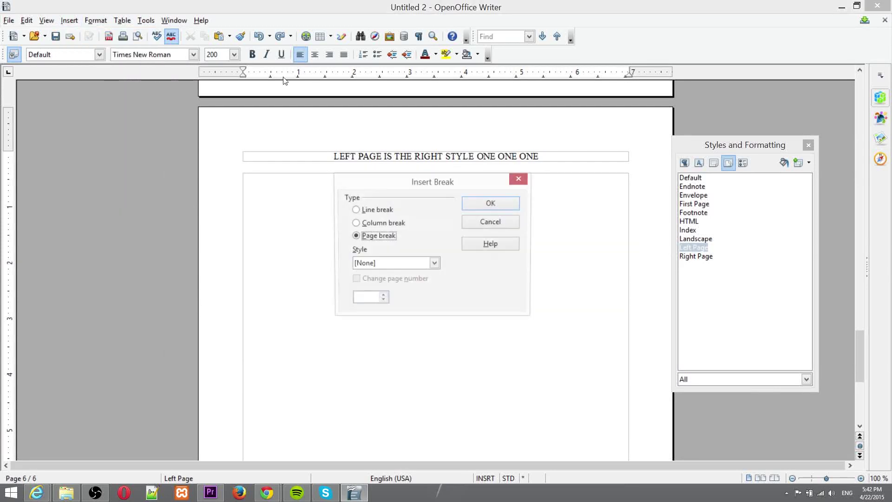
click(408, 263)
scroll(398, 289, down, 1)
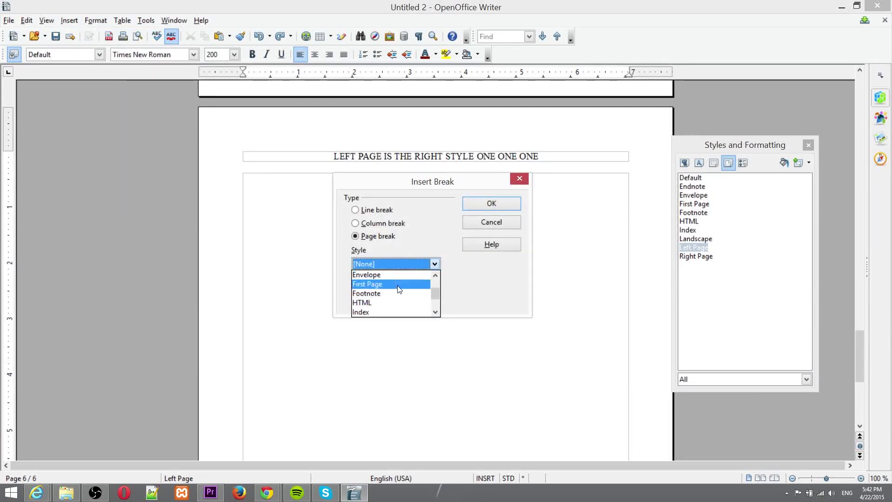
click(397, 275)
click(486, 204)
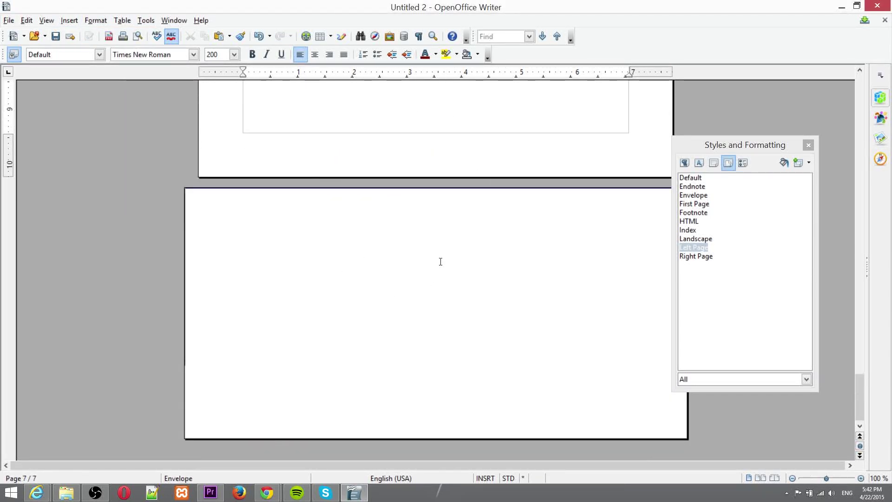
- Add two more Envelope pages with Ctrl+Enter, bringing the document to nine pages
scroll(428, 247, up, 10)
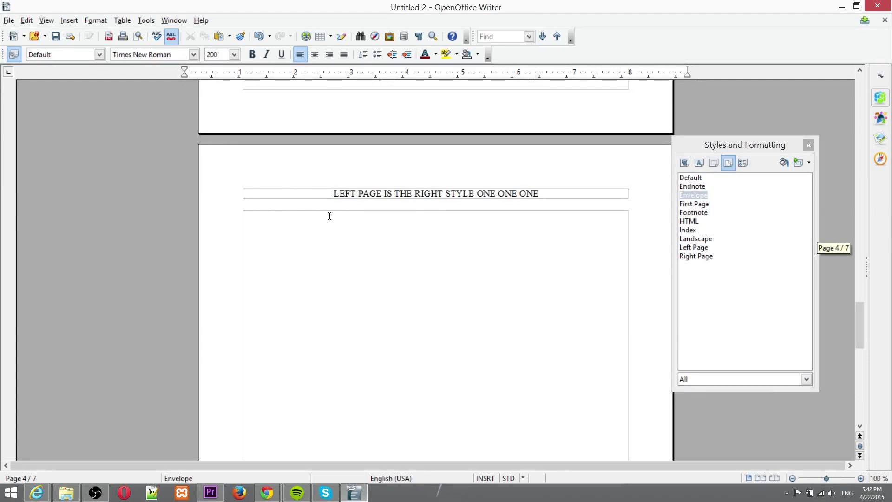
scroll(517, 283, down, 1)
ctrl+scroll(518, 283, down, 3)
scroll(517, 283, down, 3)
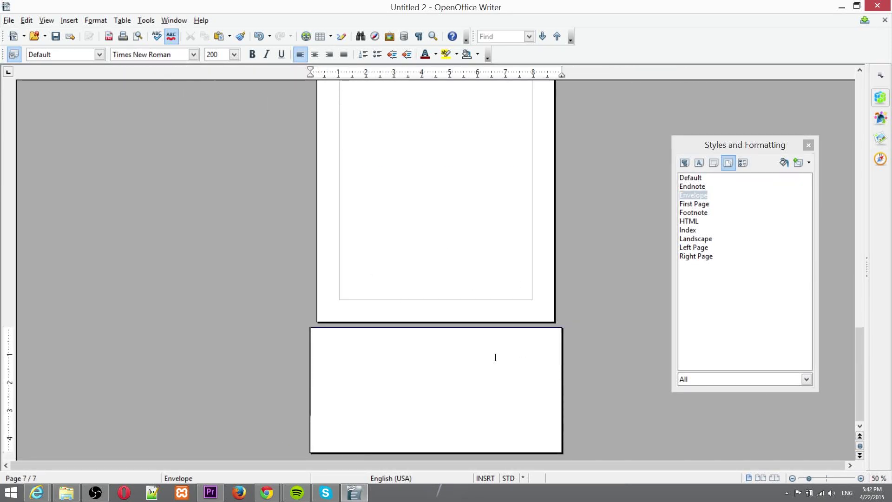
key(ctrl+Return)
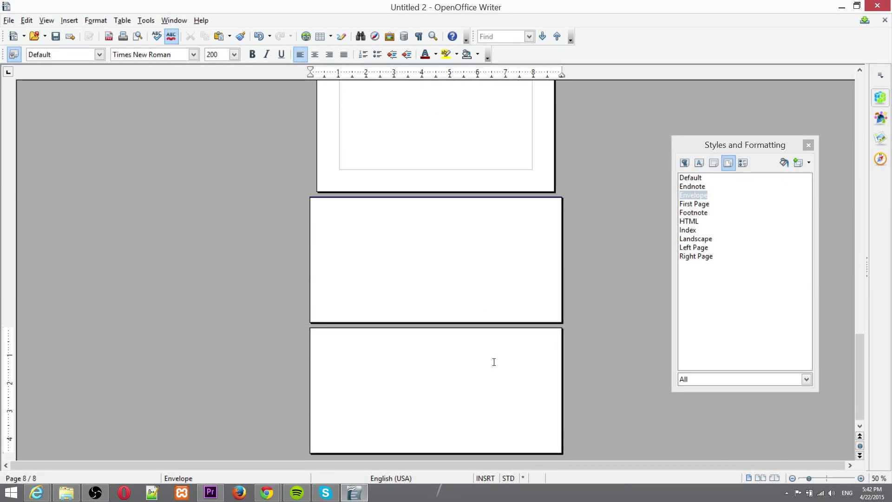
key(ctrl+Return)
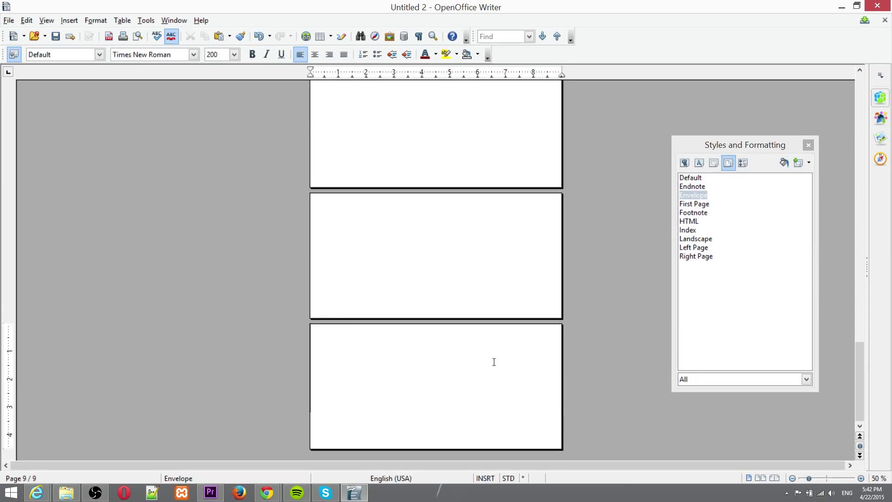
scroll(542, 380, up, 3)
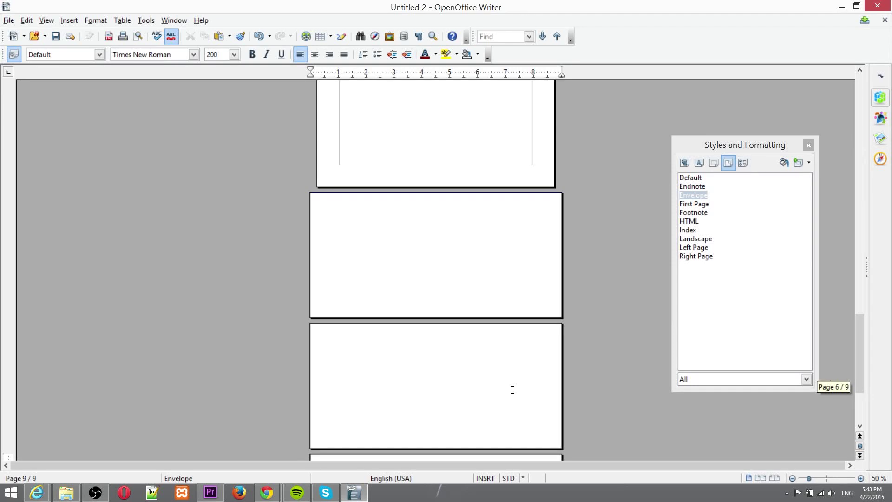
scroll(484, 358, down, 3)
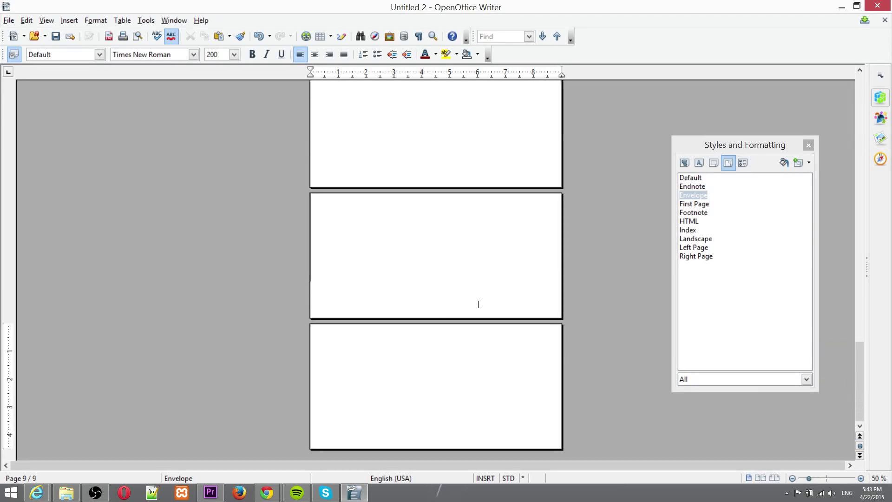
scroll(478, 304, up, 1)
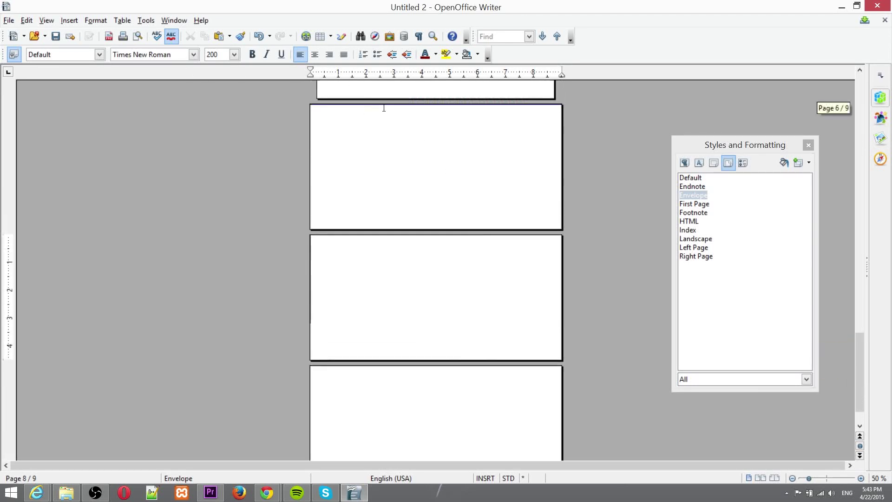
- Turn on the Envelope header and enter 'Asdadasdasd' and 'PAGE HEADER :D' on two lines
click(70, 20)
mouse_move(105, 119)
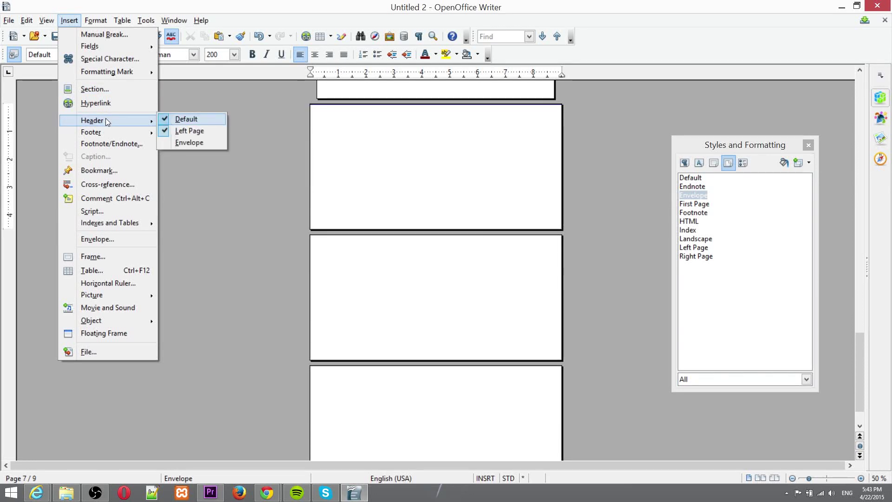
click(194, 142)
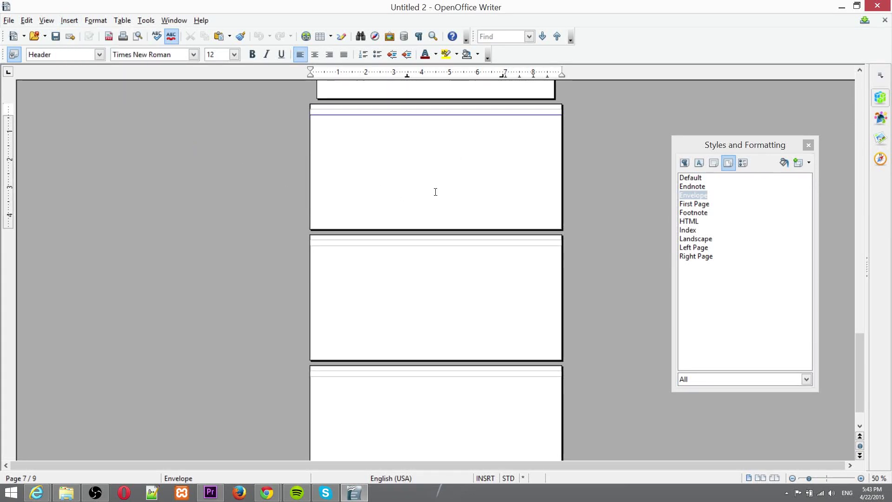
ctrl+scroll(435, 191, up, 7)
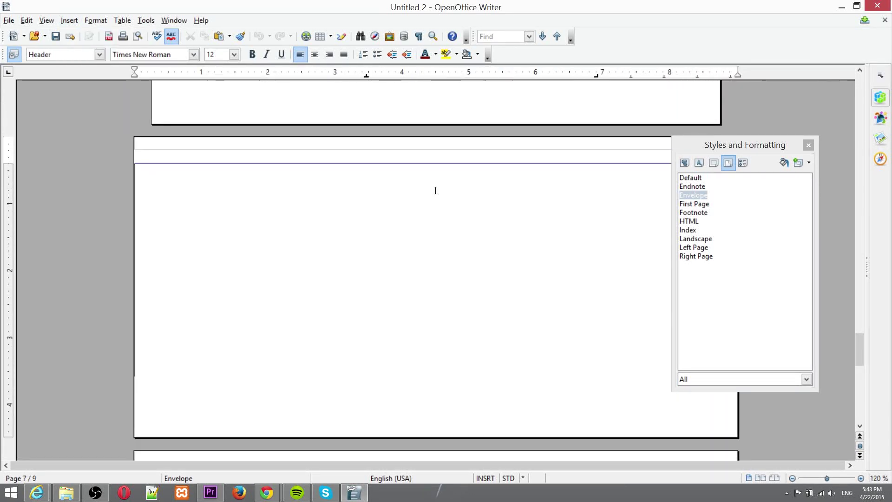
click(436, 191)
text(adasda)
key(ctrl+z)
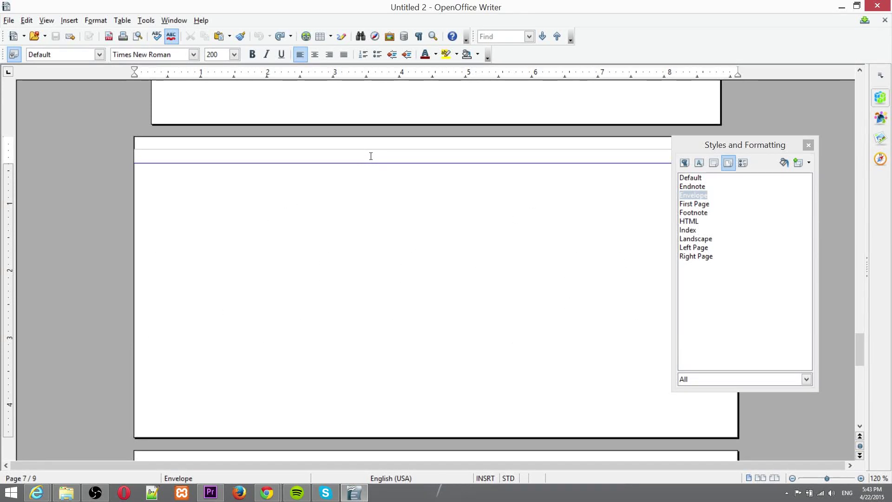
click(371, 155)
text(asdadasdasd)
key(Return)
text(PAGE)
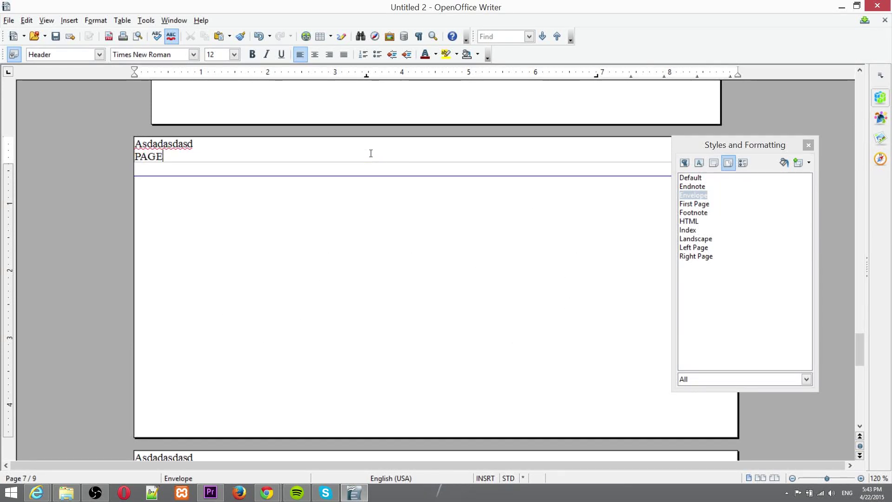
text( HEADER :D)
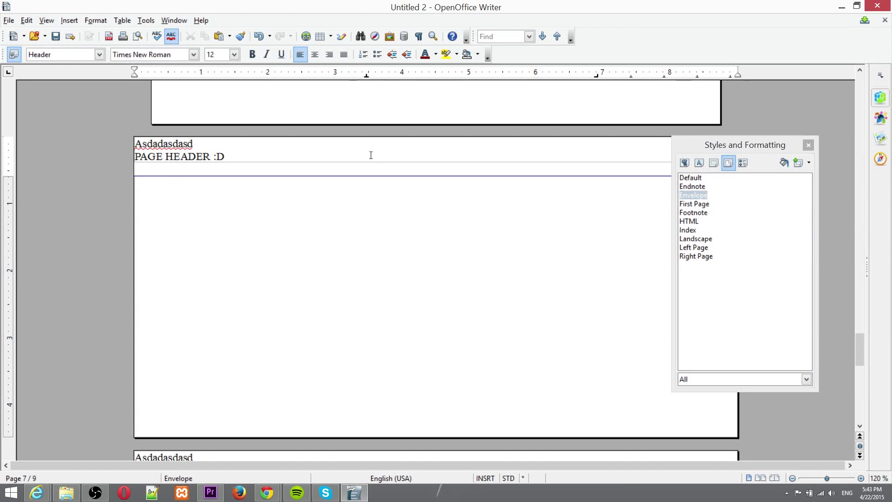
- Turn on the Envelope footer and enter 'asdas' as its text
click(69, 20)
mouse_move(93, 132)
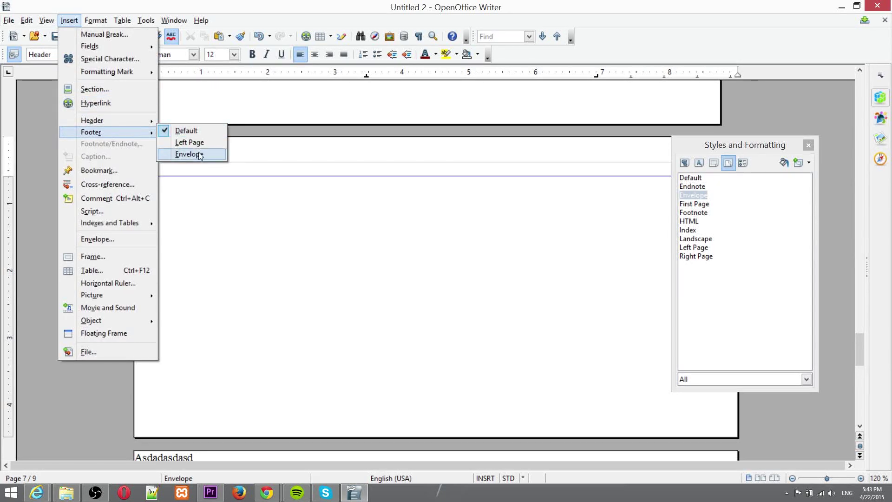
click(199, 156)
text(asdasdasd)
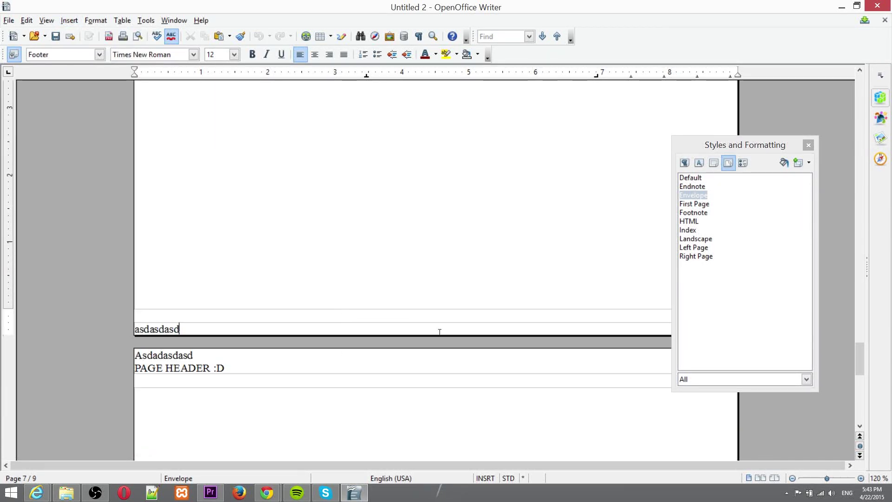
scroll(440, 332, up, 20)
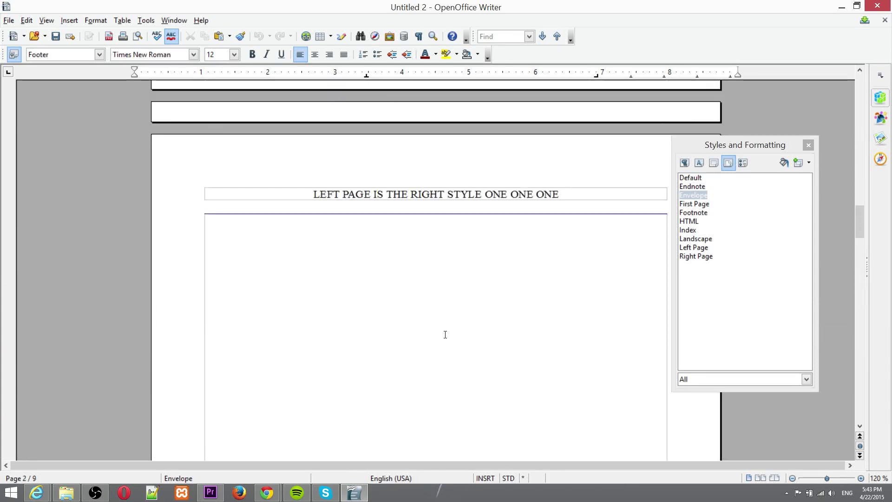
scroll(445, 334, up, 8)
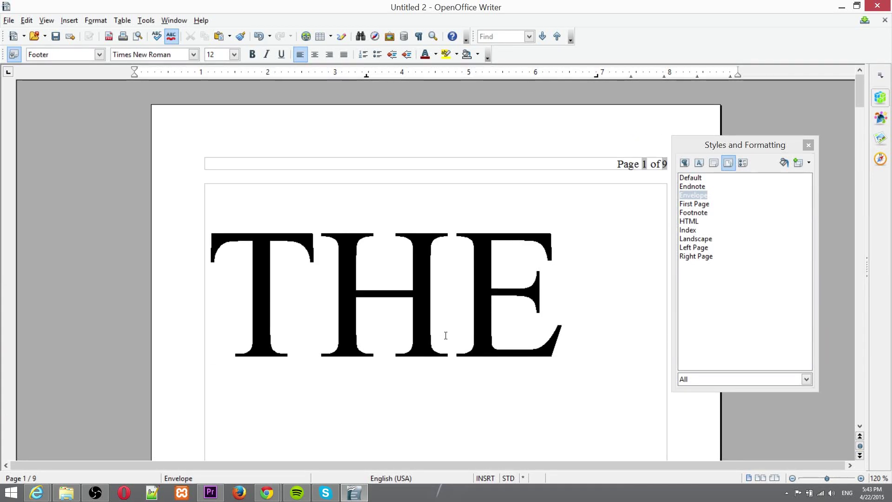
scroll(445, 335, down, 3)
scroll(445, 335, down, 5)
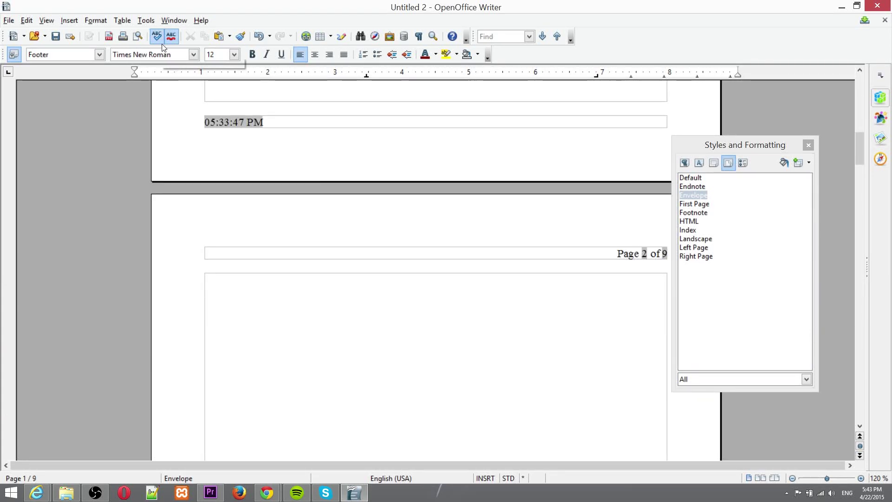
scroll(201, 179, down, 5)
scroll(200, 179, up, 5)
click(69, 20)
mouse_move(106, 133)
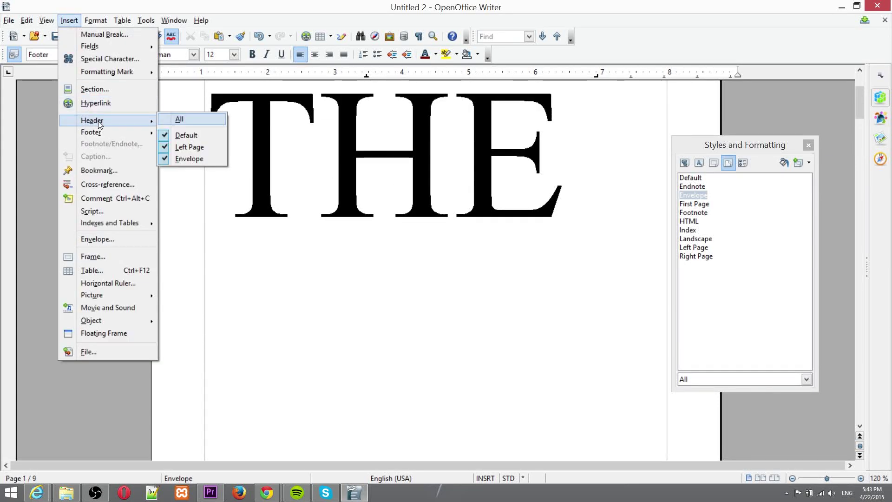
mouse_move(102, 48)
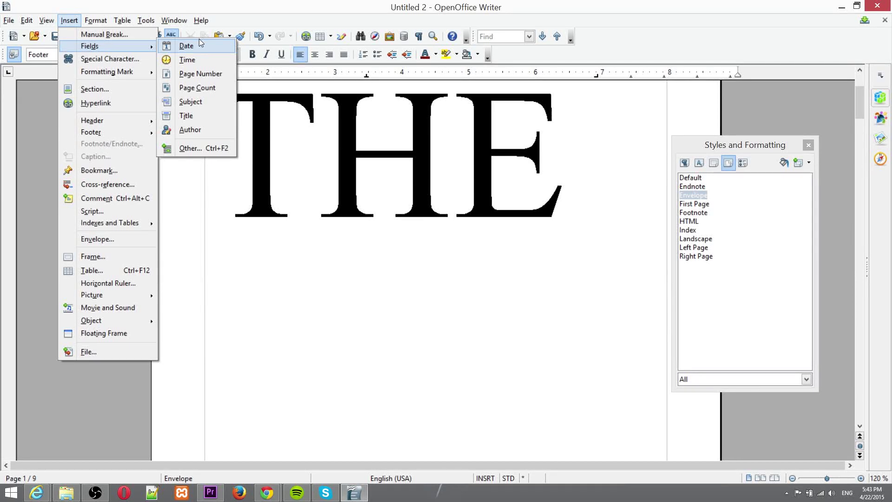
click(266, 4)
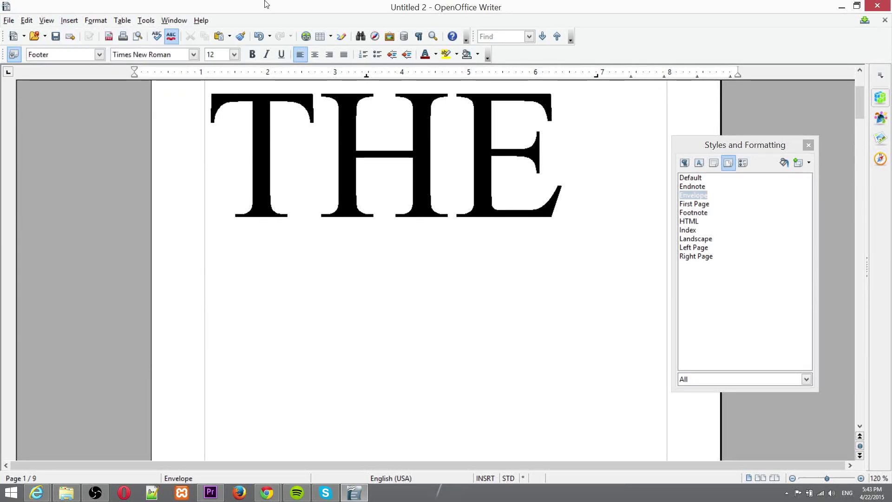